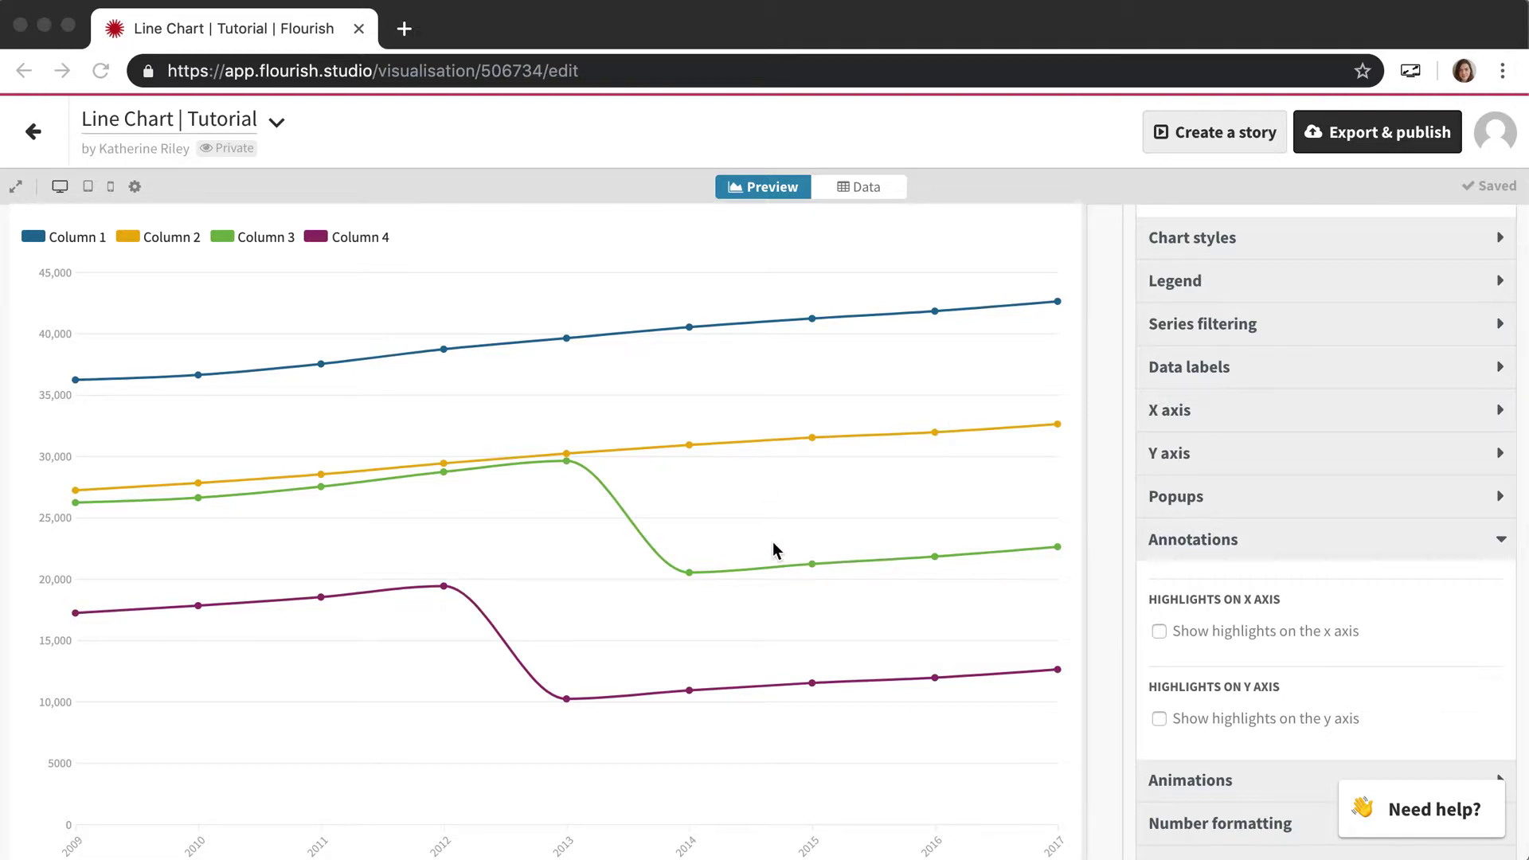
Step: Focus the Flourish editor and scroll the sidebar down to the Annotations x-axis highlight options
scroll(755, 559, "down", 1)
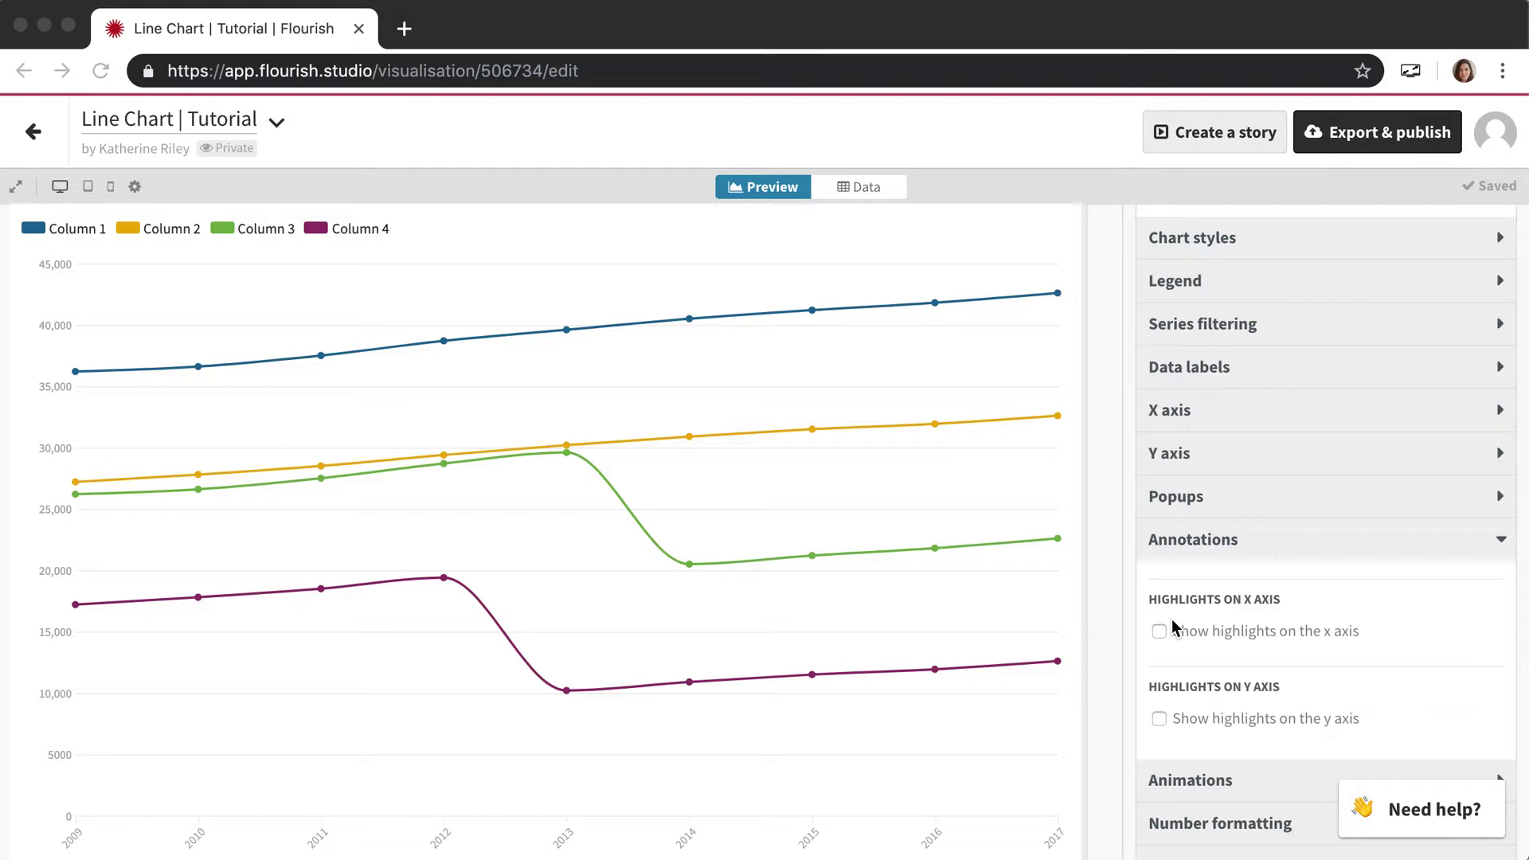
left_click(1214, 558)
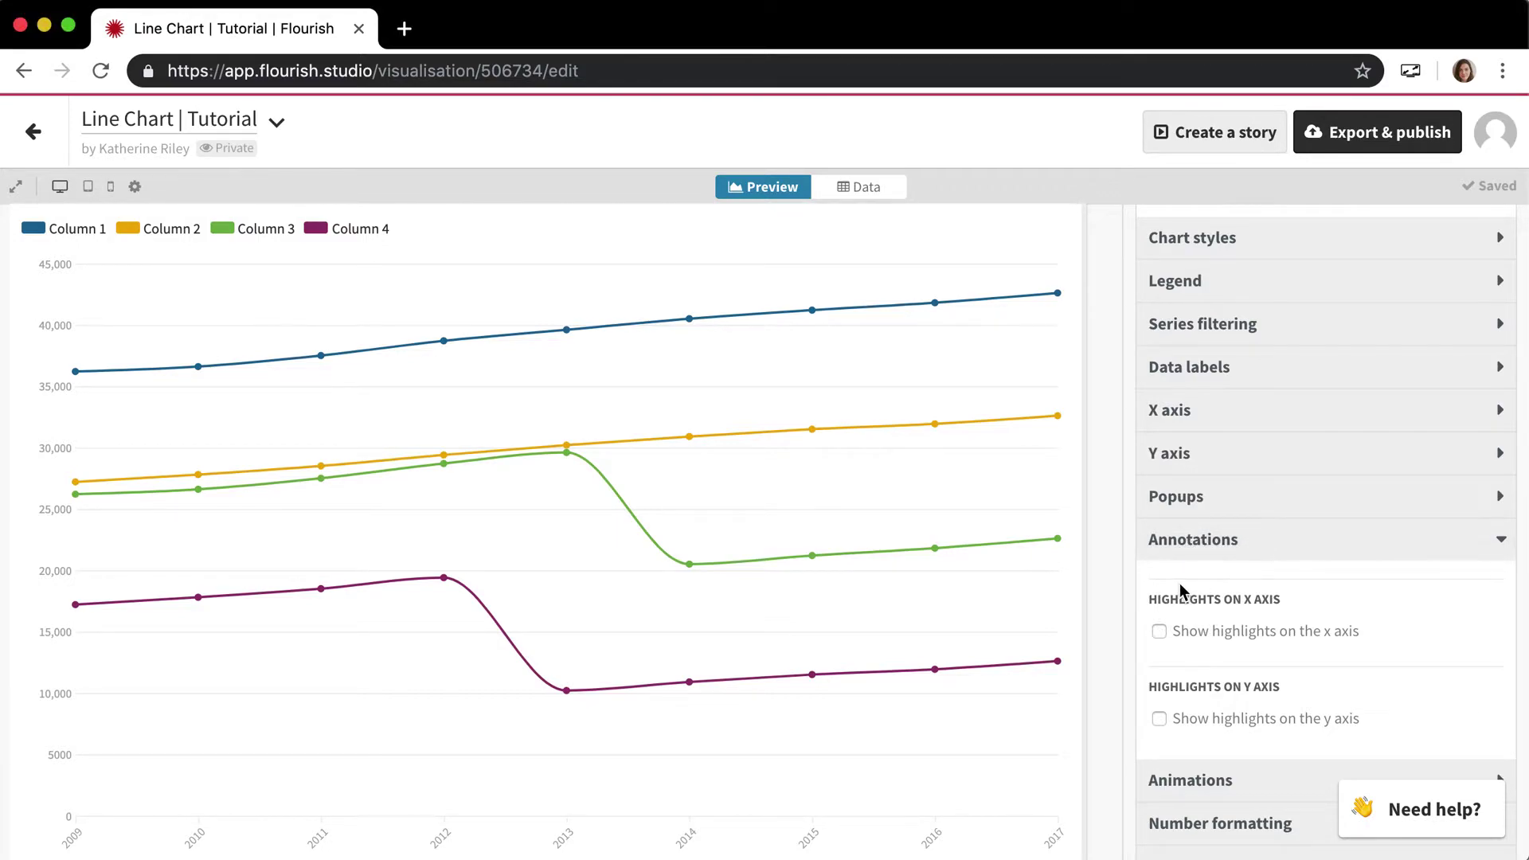
scroll(1182, 589, "up", 2)
scroll(1182, 590, "down", 3)
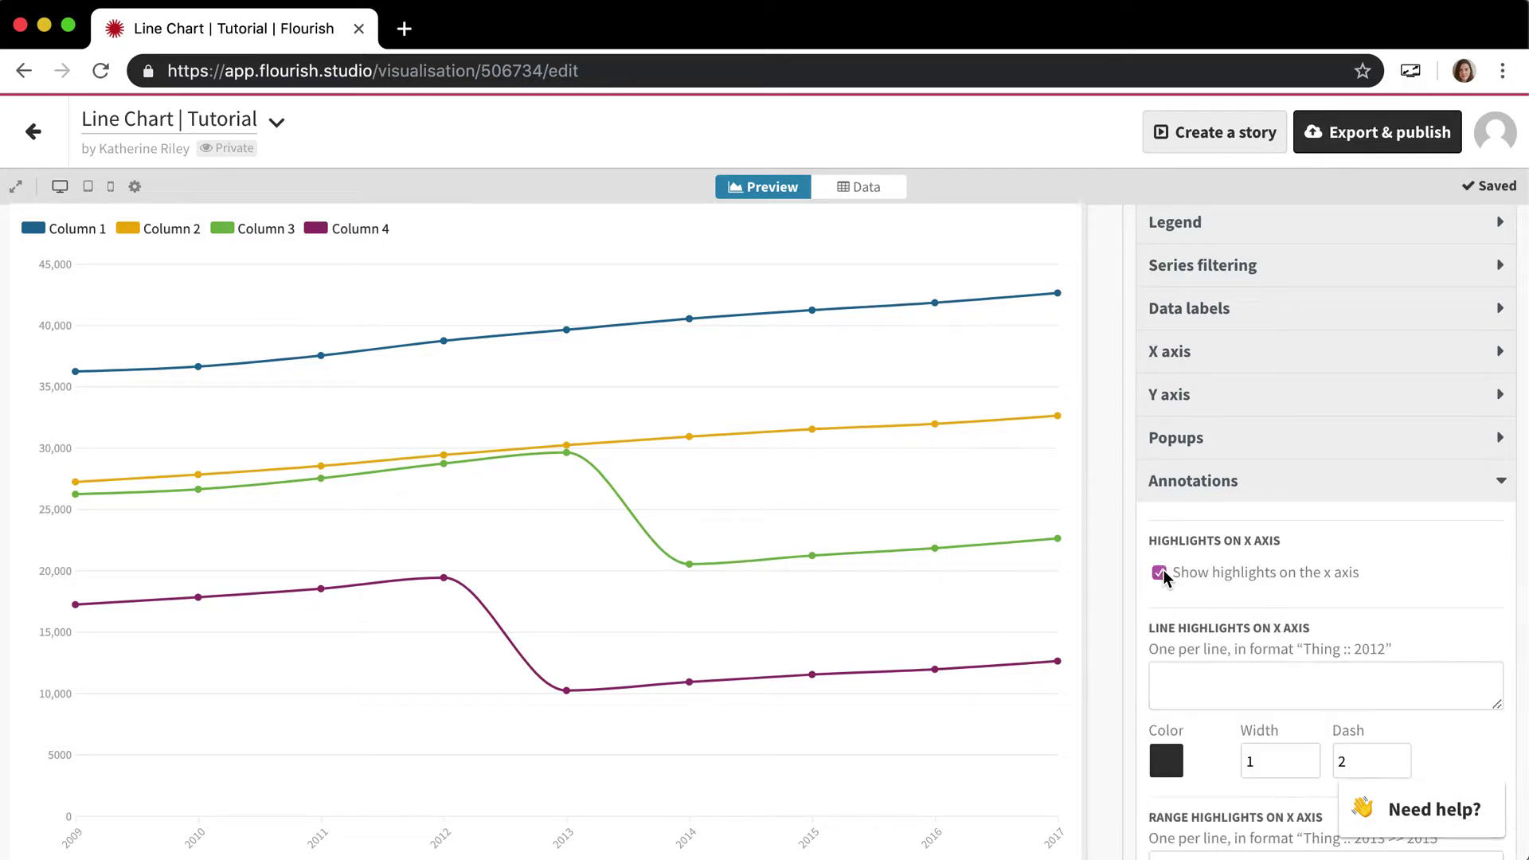
scroll(1240, 567, "down", 2)
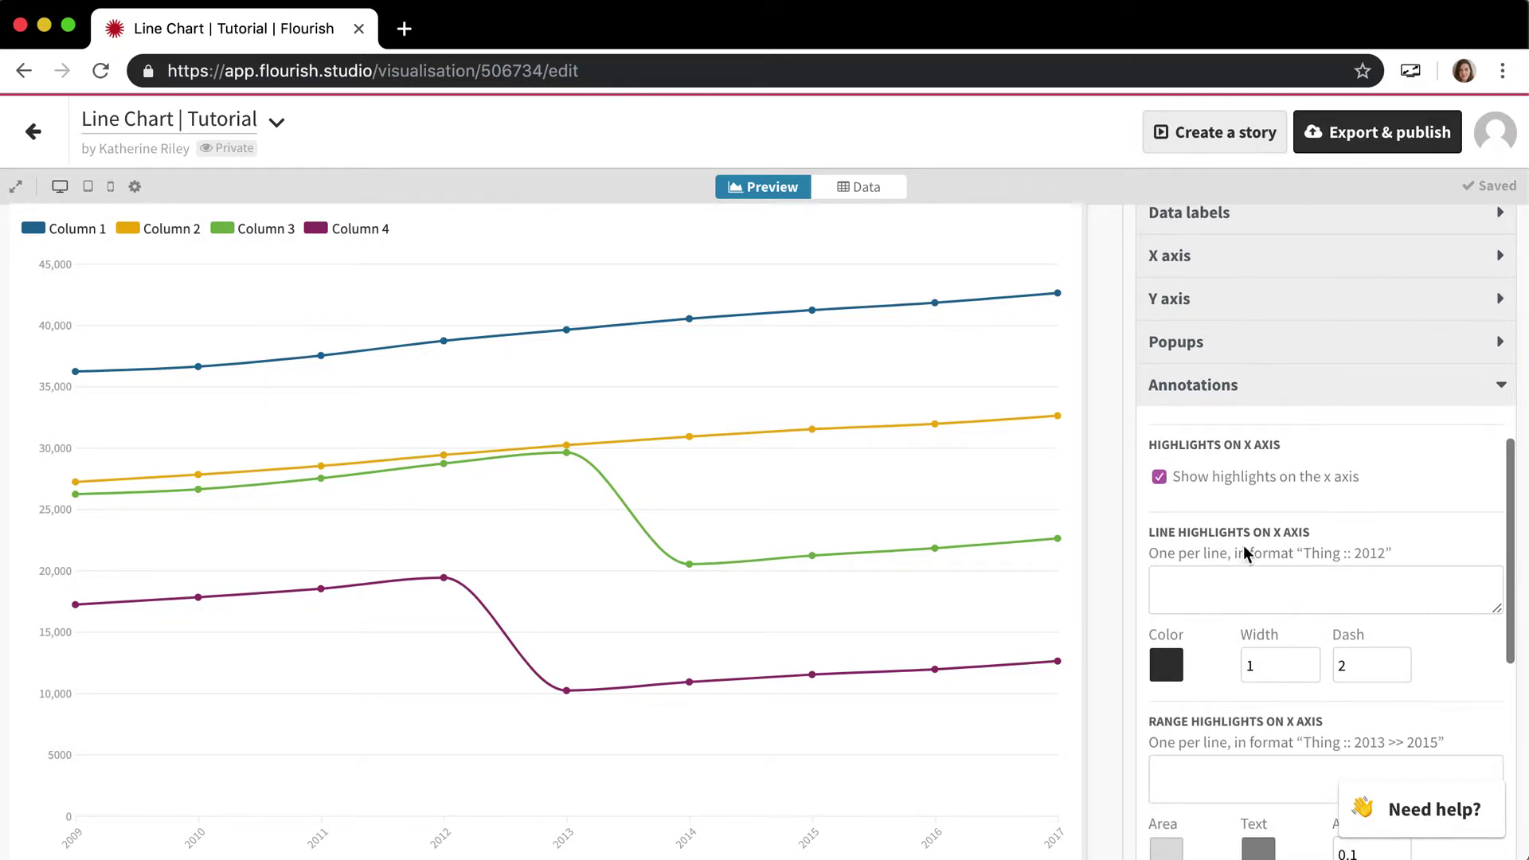
scroll(1241, 558, "down", 1)
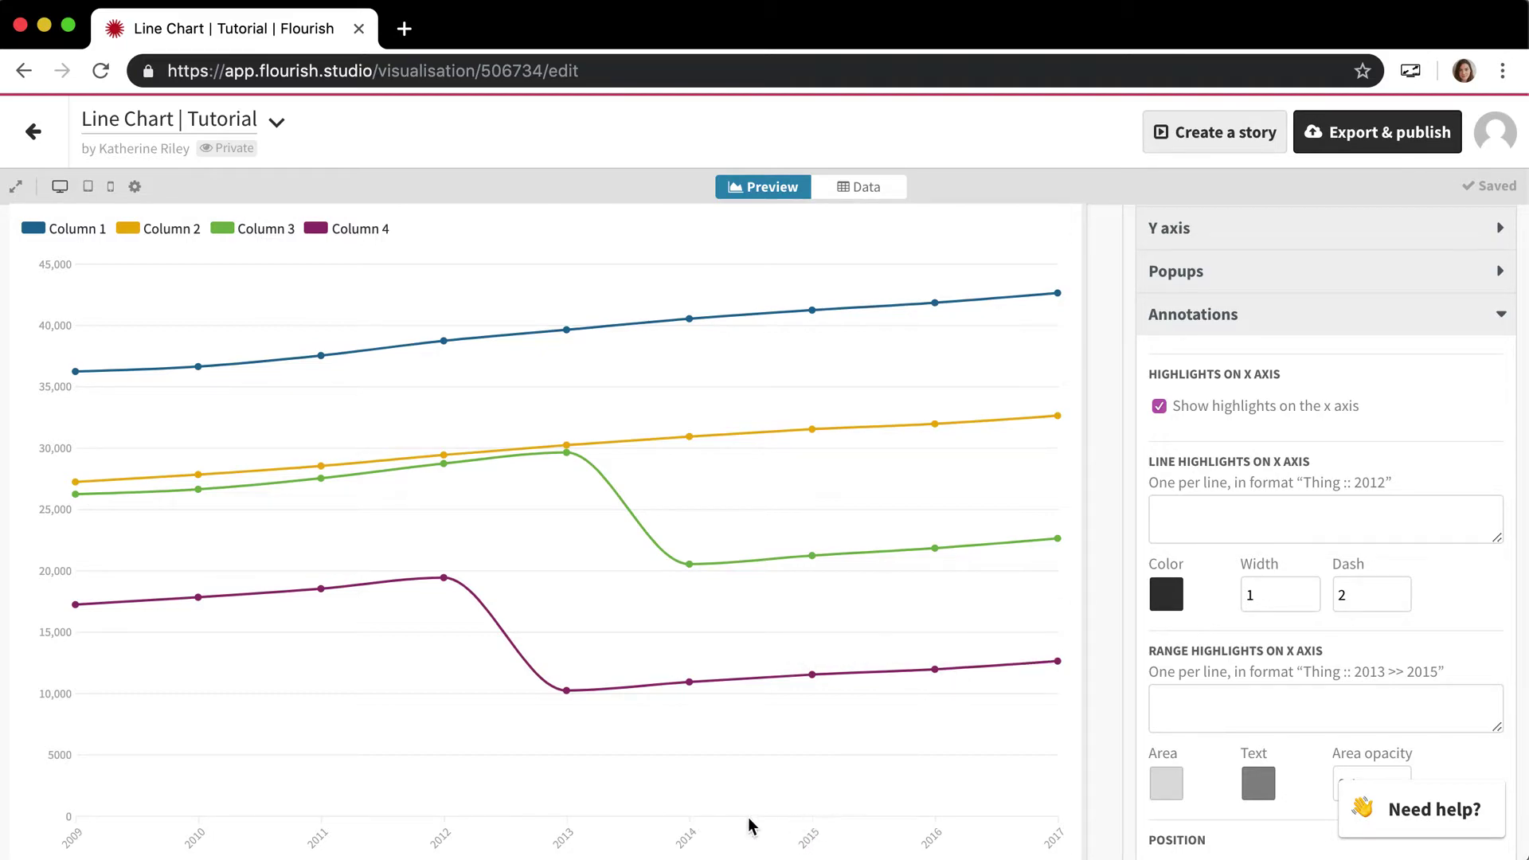
Step: Add an x-axis line highlight at 2013 labelled 'Annotation 1 text here'
left_click(1247, 529)
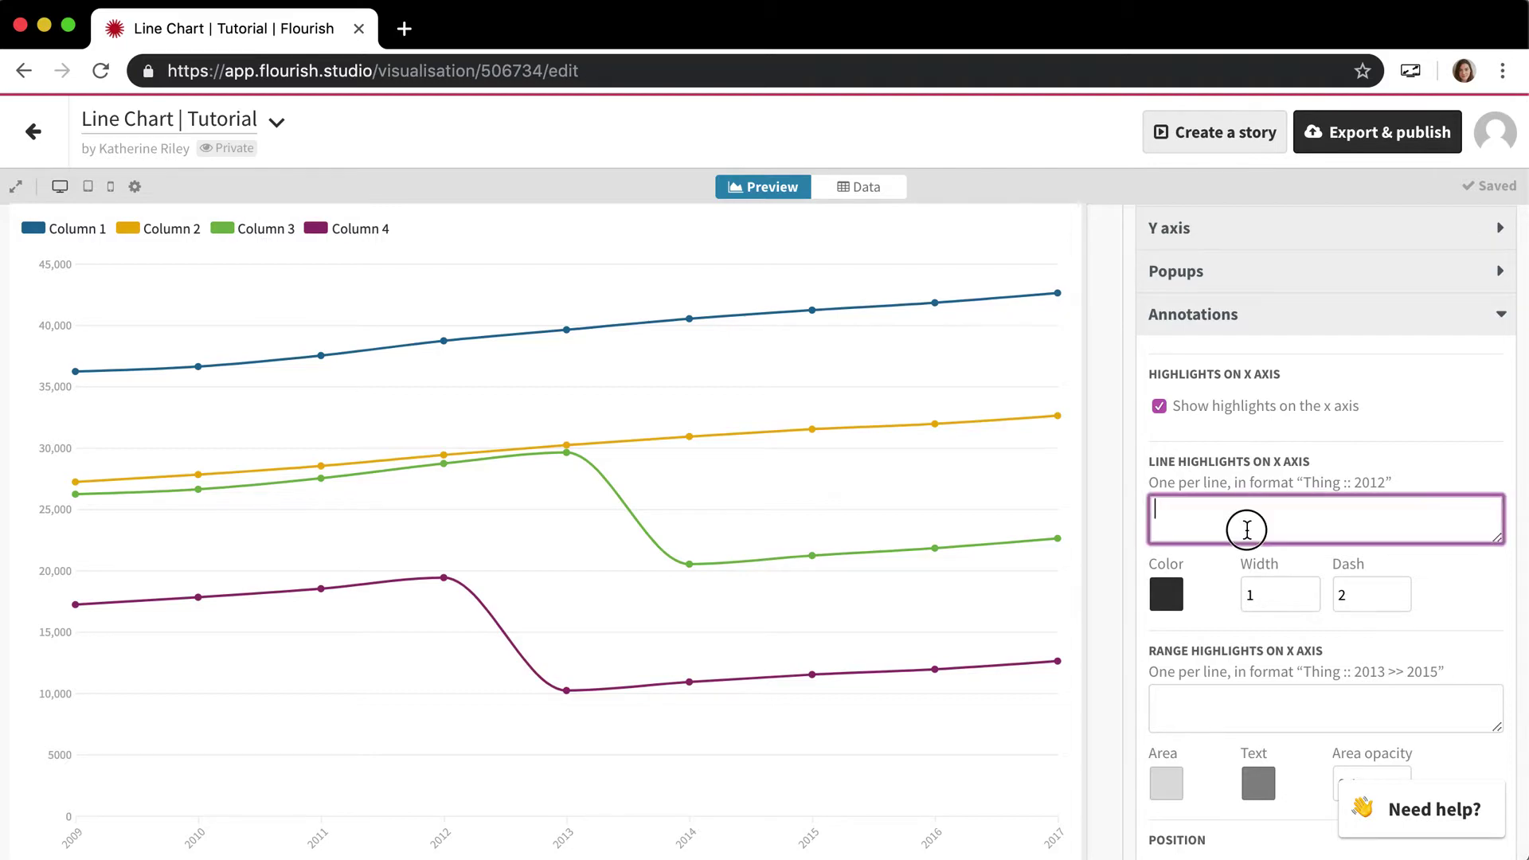
type("Annotatio")
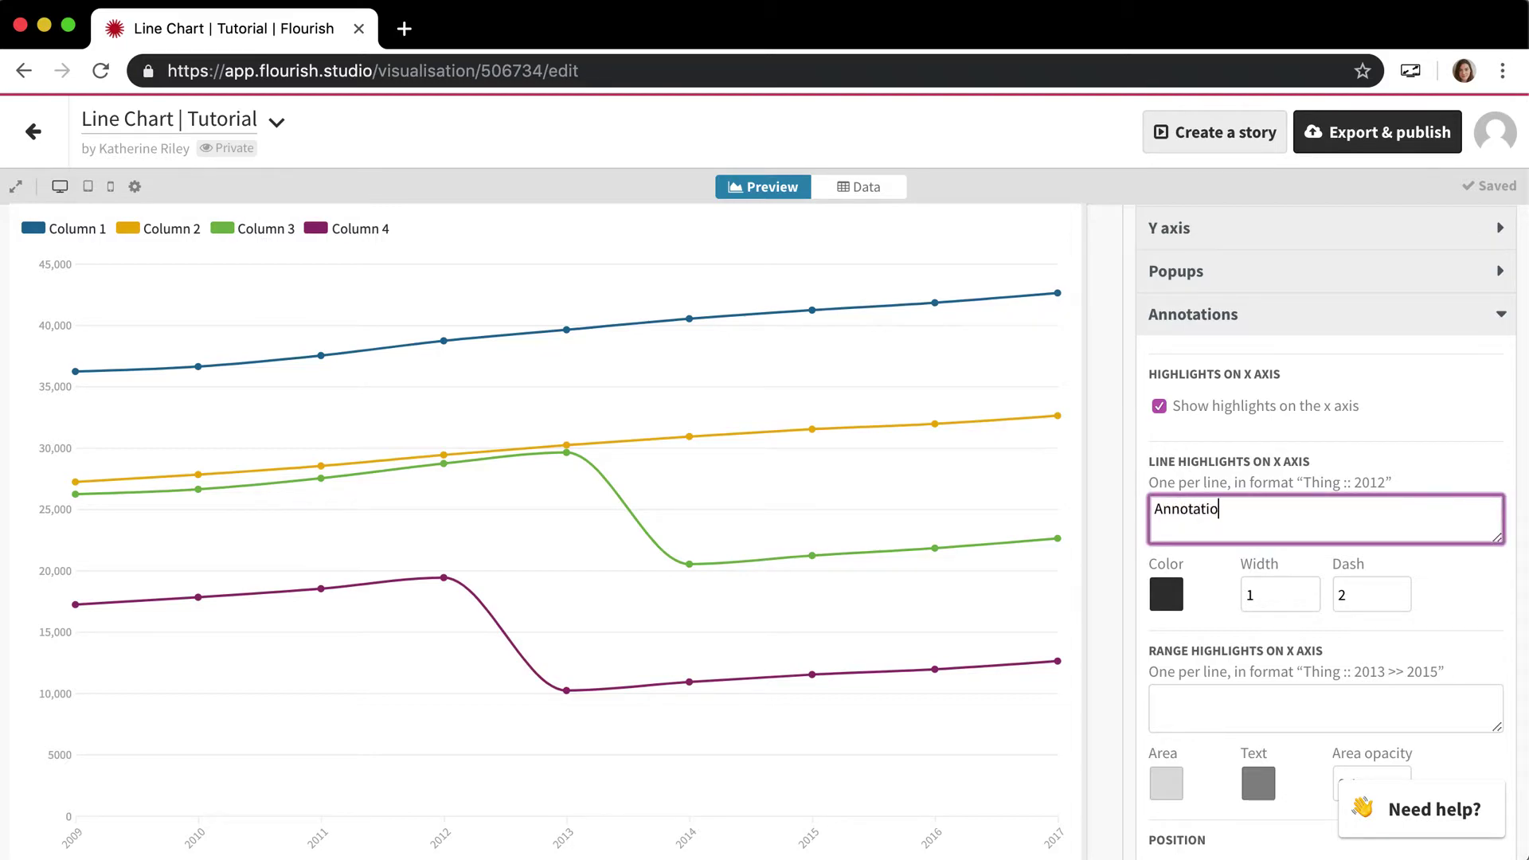
type("n 1 texxt he")
key("BackSpace")
key("BackSpace")
key("BackSpace")
key("BackSpace")
type("t here :: 2013")
key("Tab")
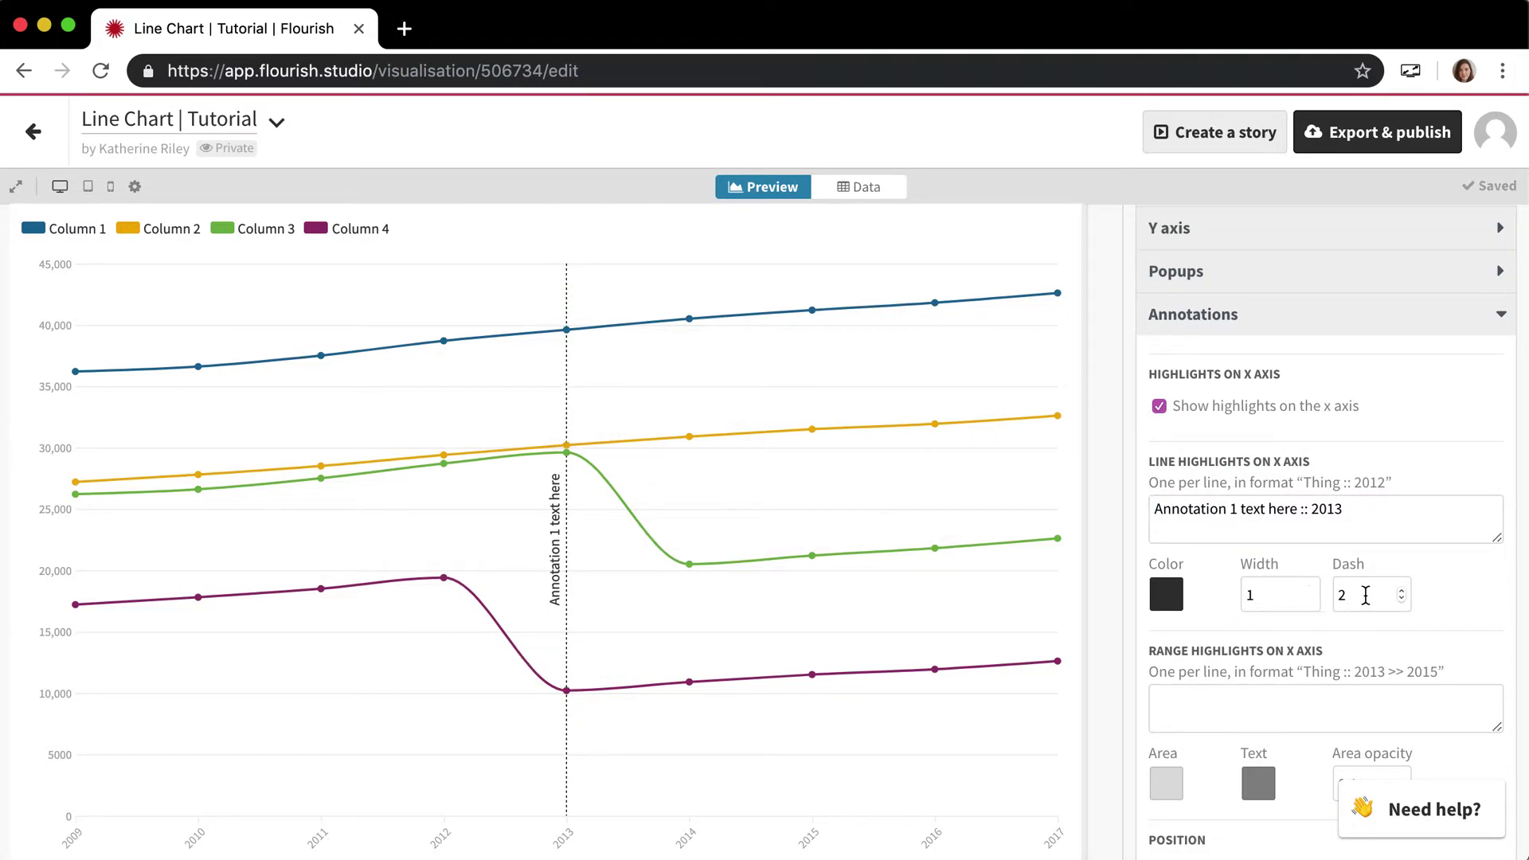
Step: Set the 2013 highlight line's width to 1 and dash to 0 so it draws solid
left_click(1276, 596)
key("BackSpace")
type("4")
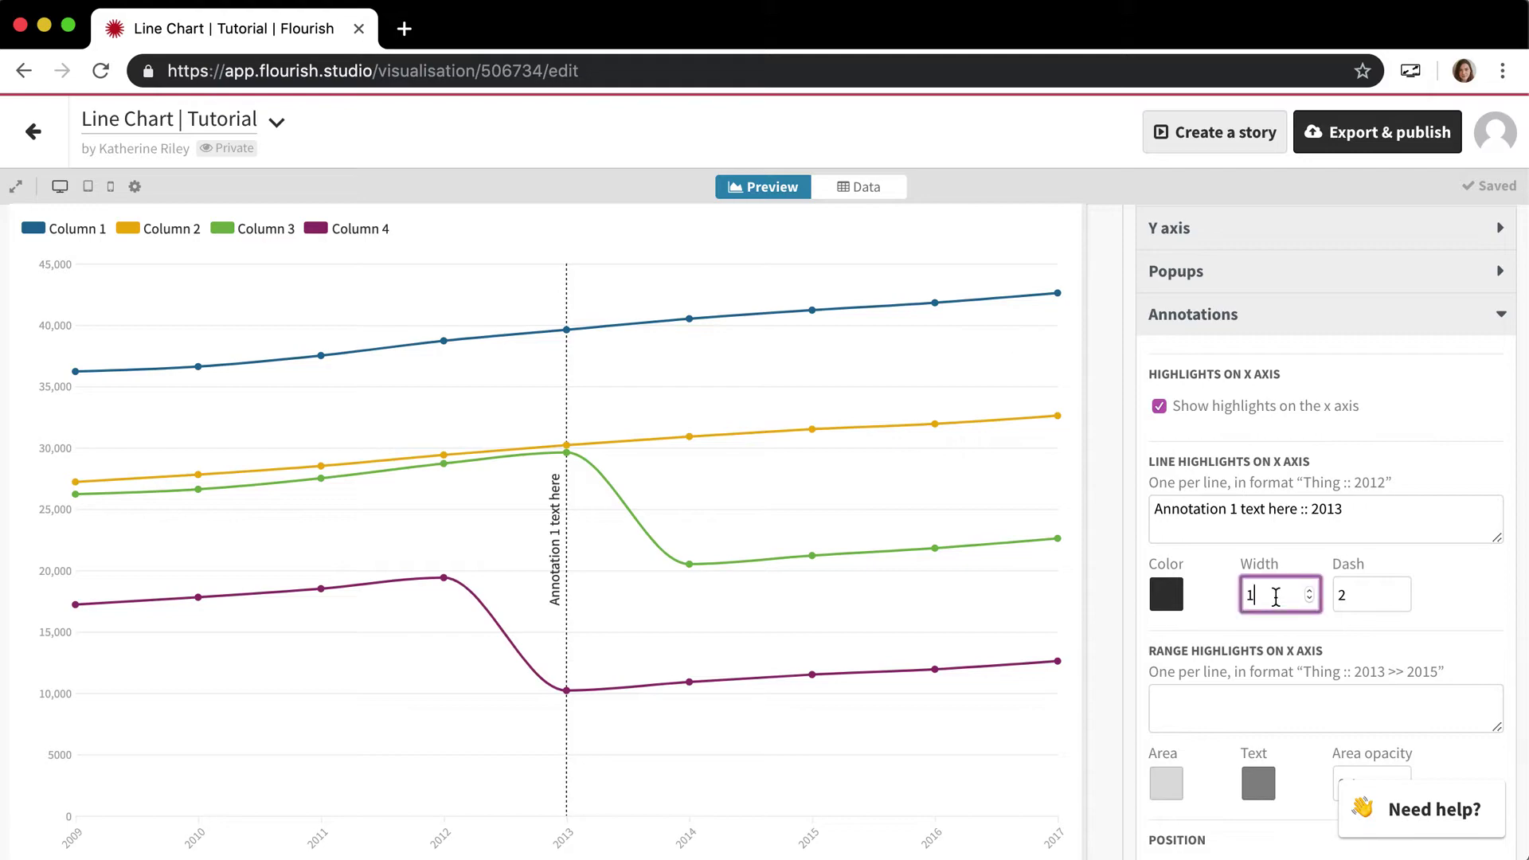
key("BackSpace")
key("Tab")
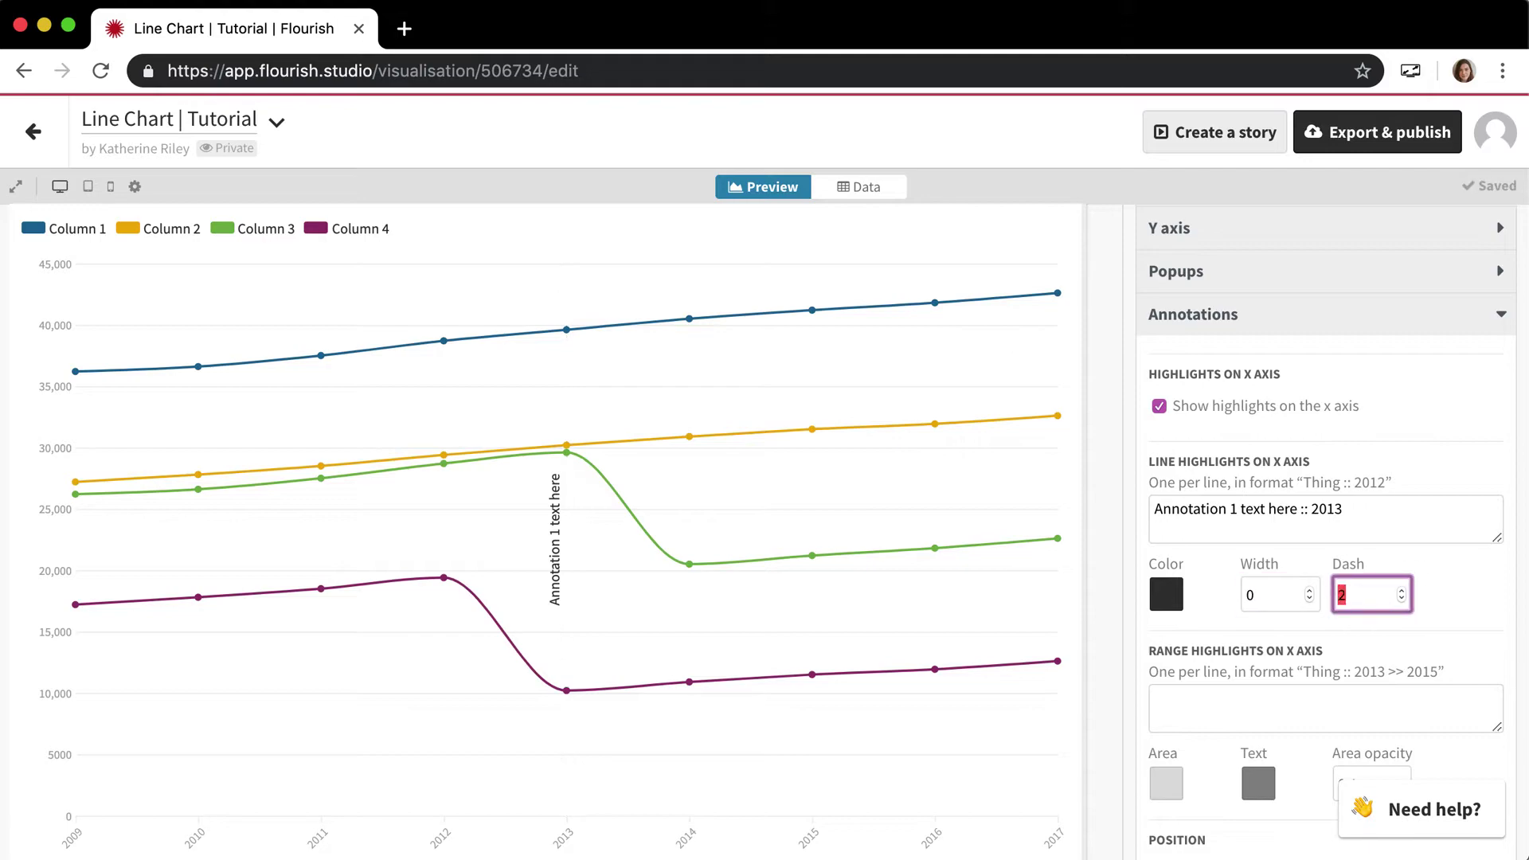
key("shift+Tab")
key("BackSpace")
type("1")
key("Tab")
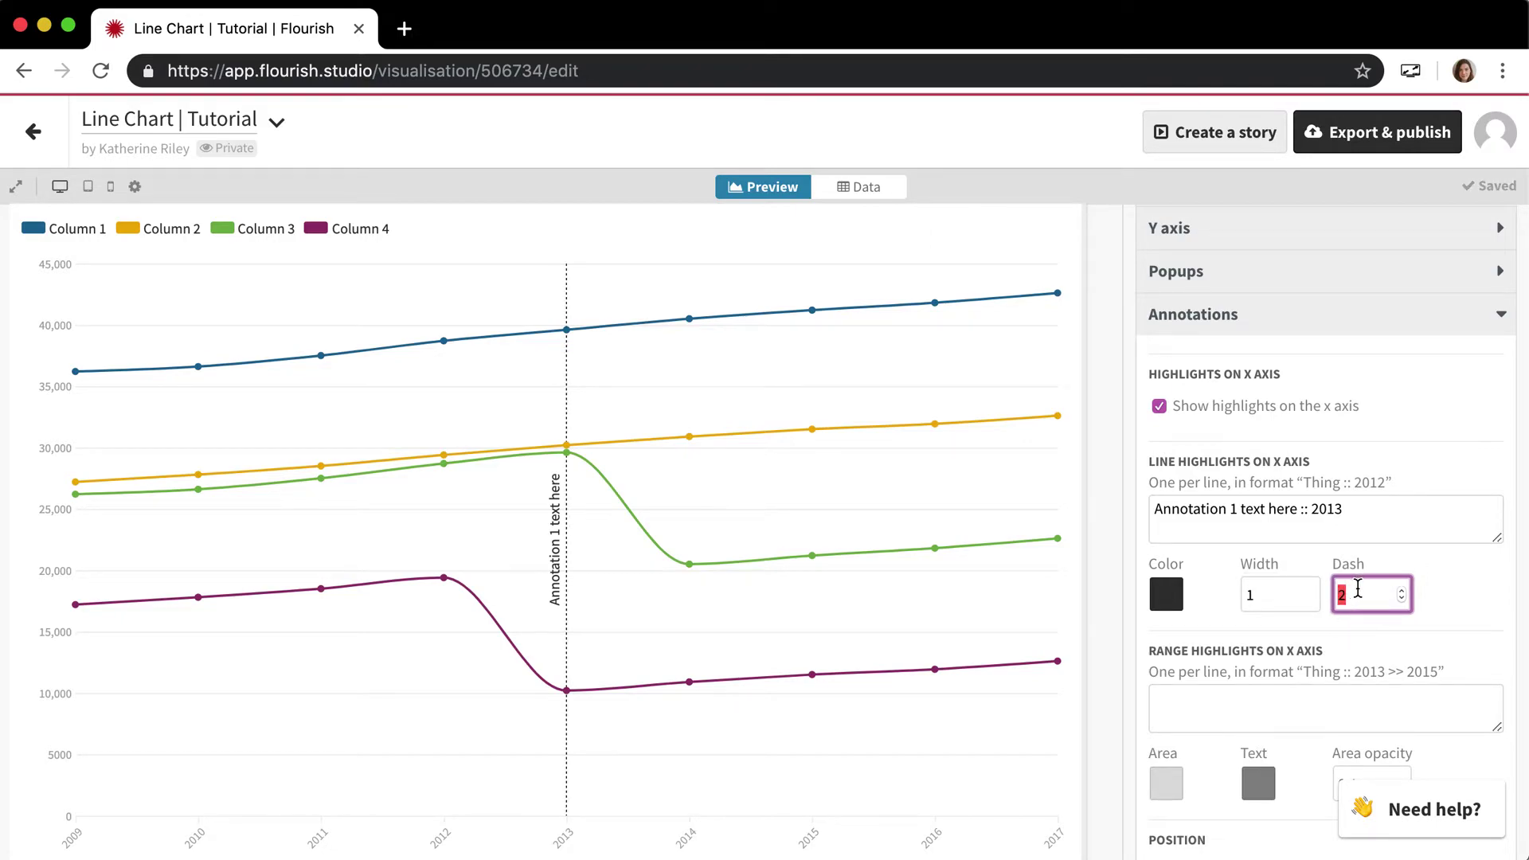
type("0")
key("Tab")
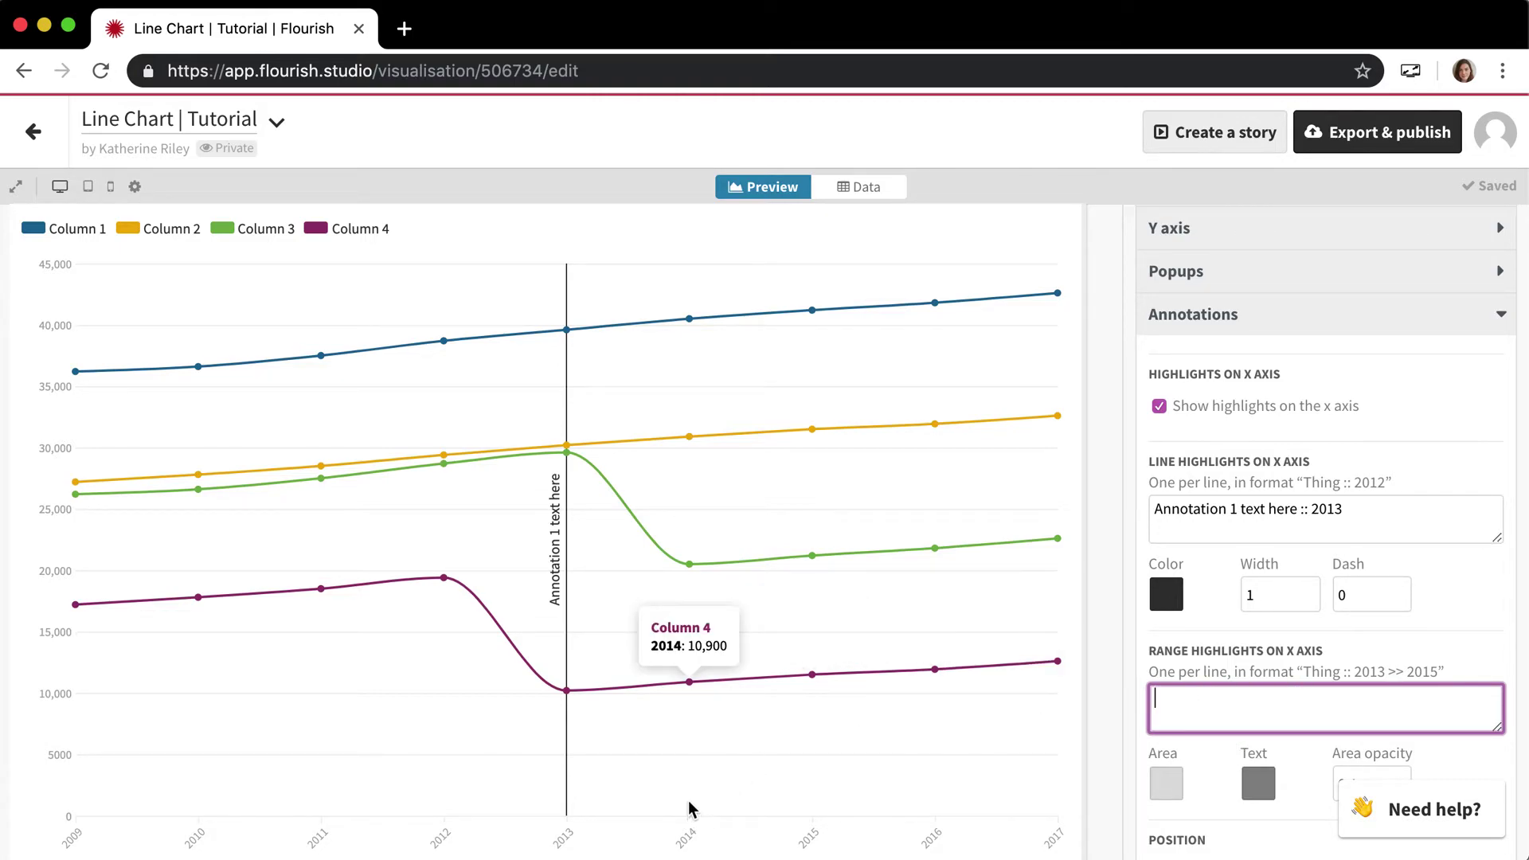
scroll(691, 810, "down", 1)
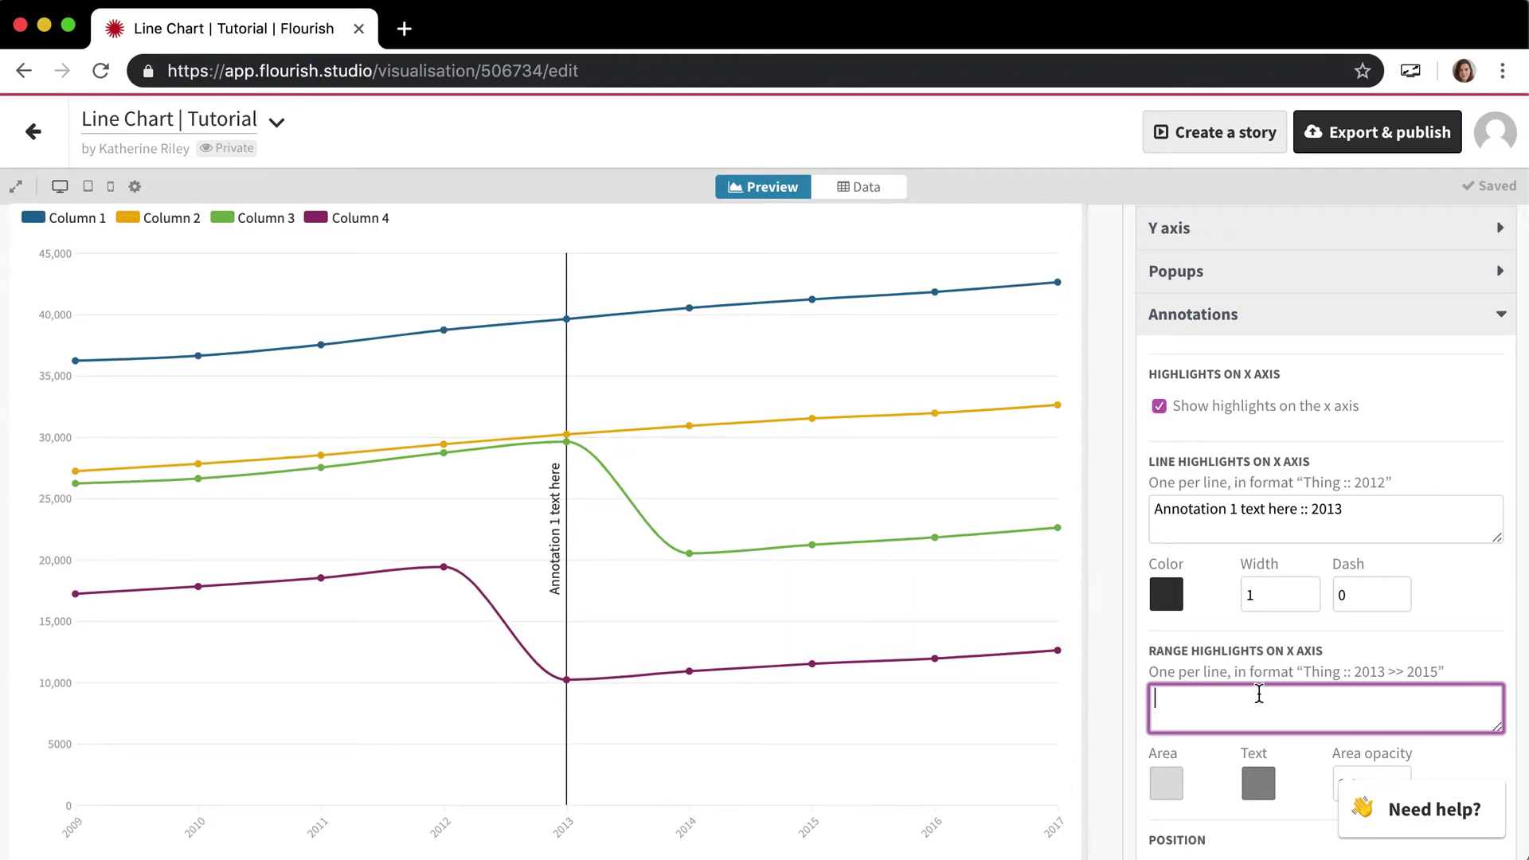
Step: Add an x-axis range highlight from 2014 to 2016 labelled 'Range highlight text 1 here'
type("Range ")
type("highlight te")
type("xt 1")
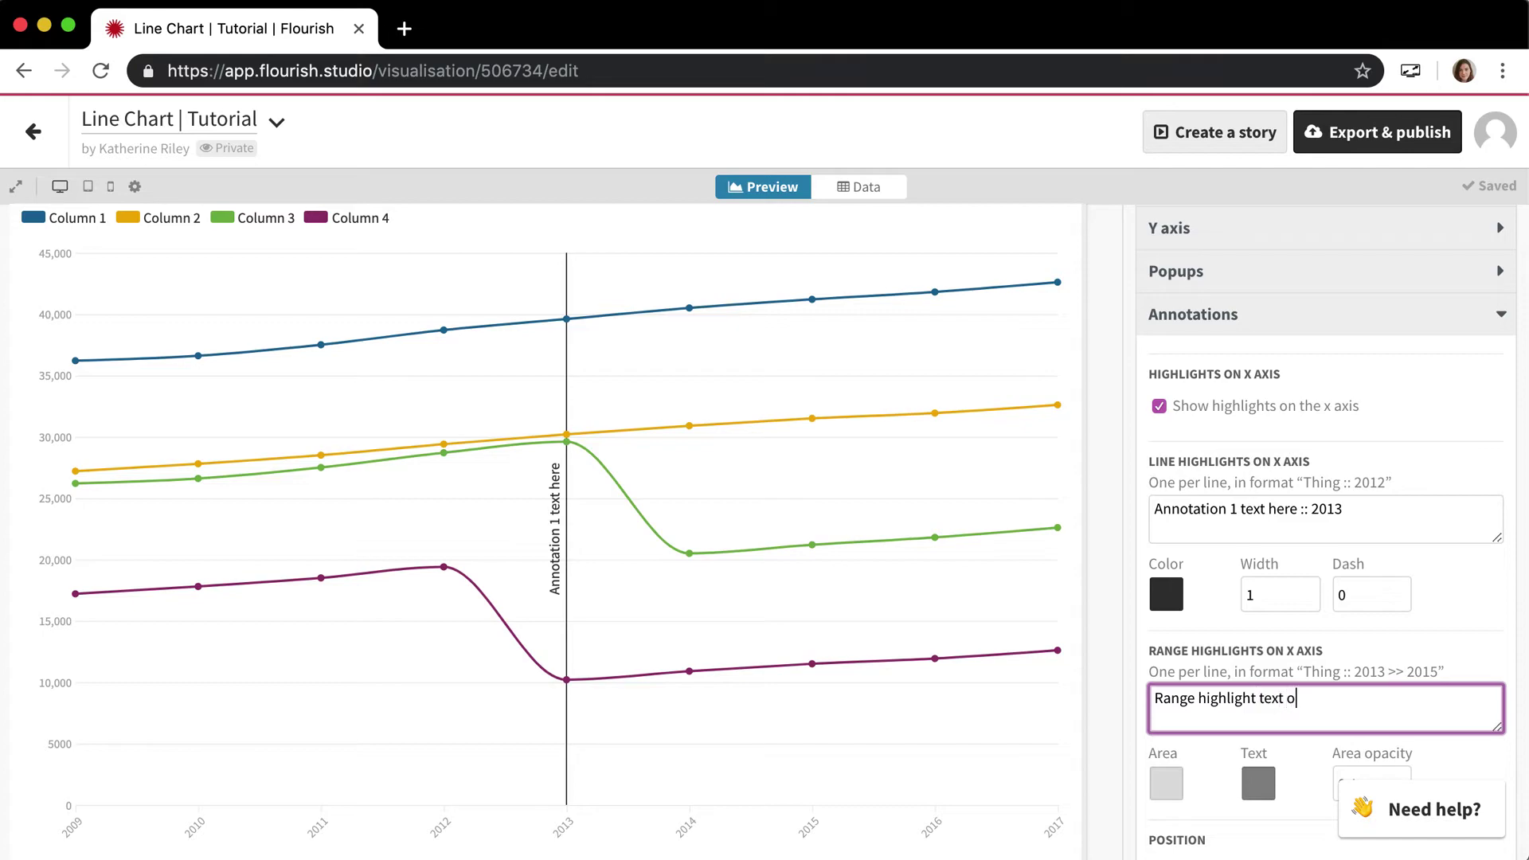
key("BackSpace")
type("1 here :: 2014 >> 2016")
key("Tab")
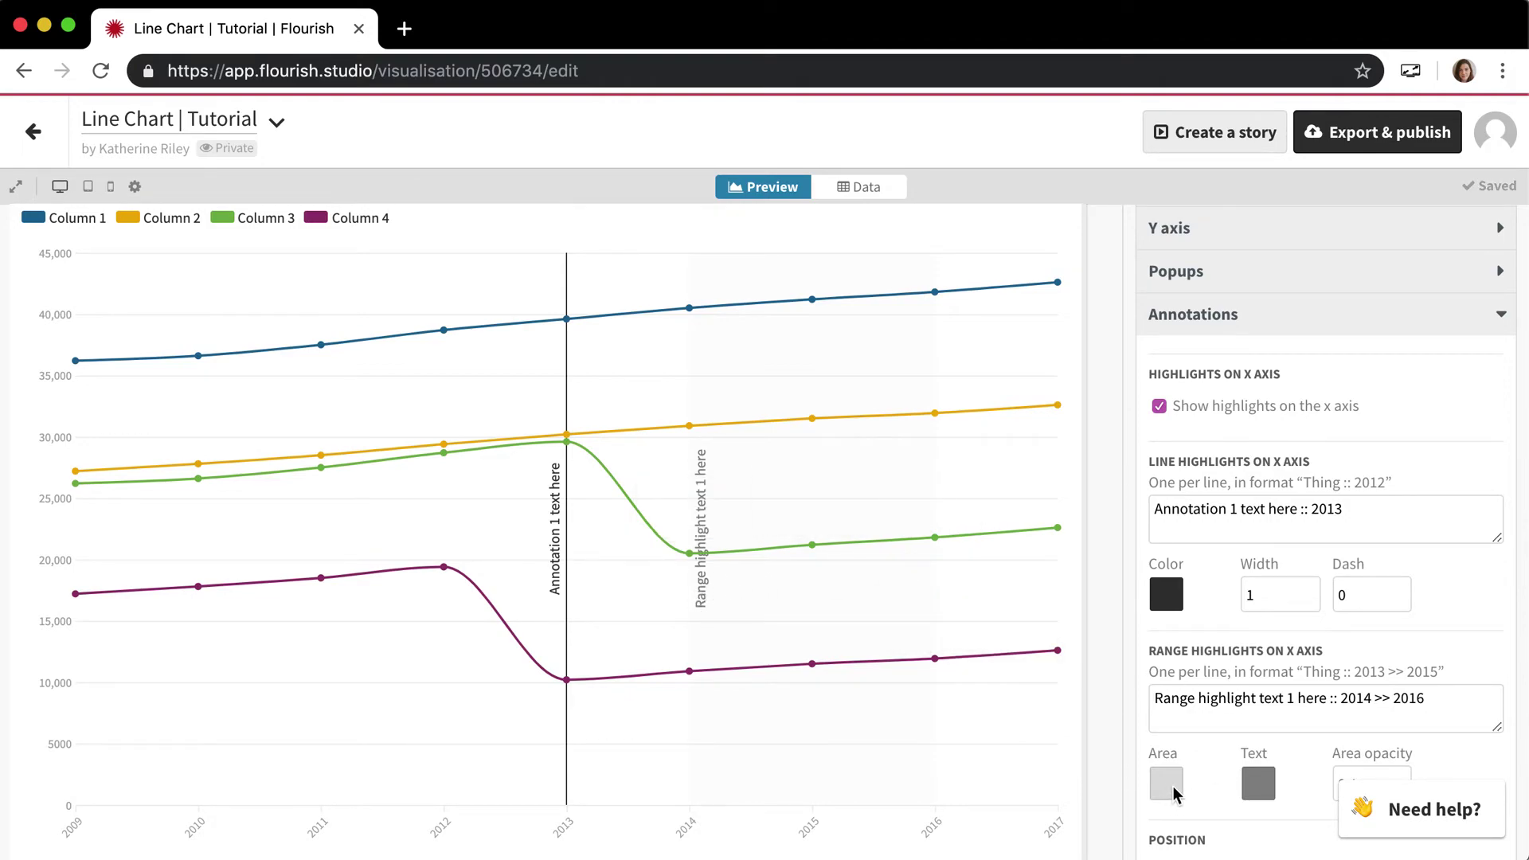
Step: Set the range highlight's area opacity to 1, keeping it drawn behind the data lines
scroll(1346, 769, "down", 1)
left_click(1363, 738)
key("BackSpace")
type("2")
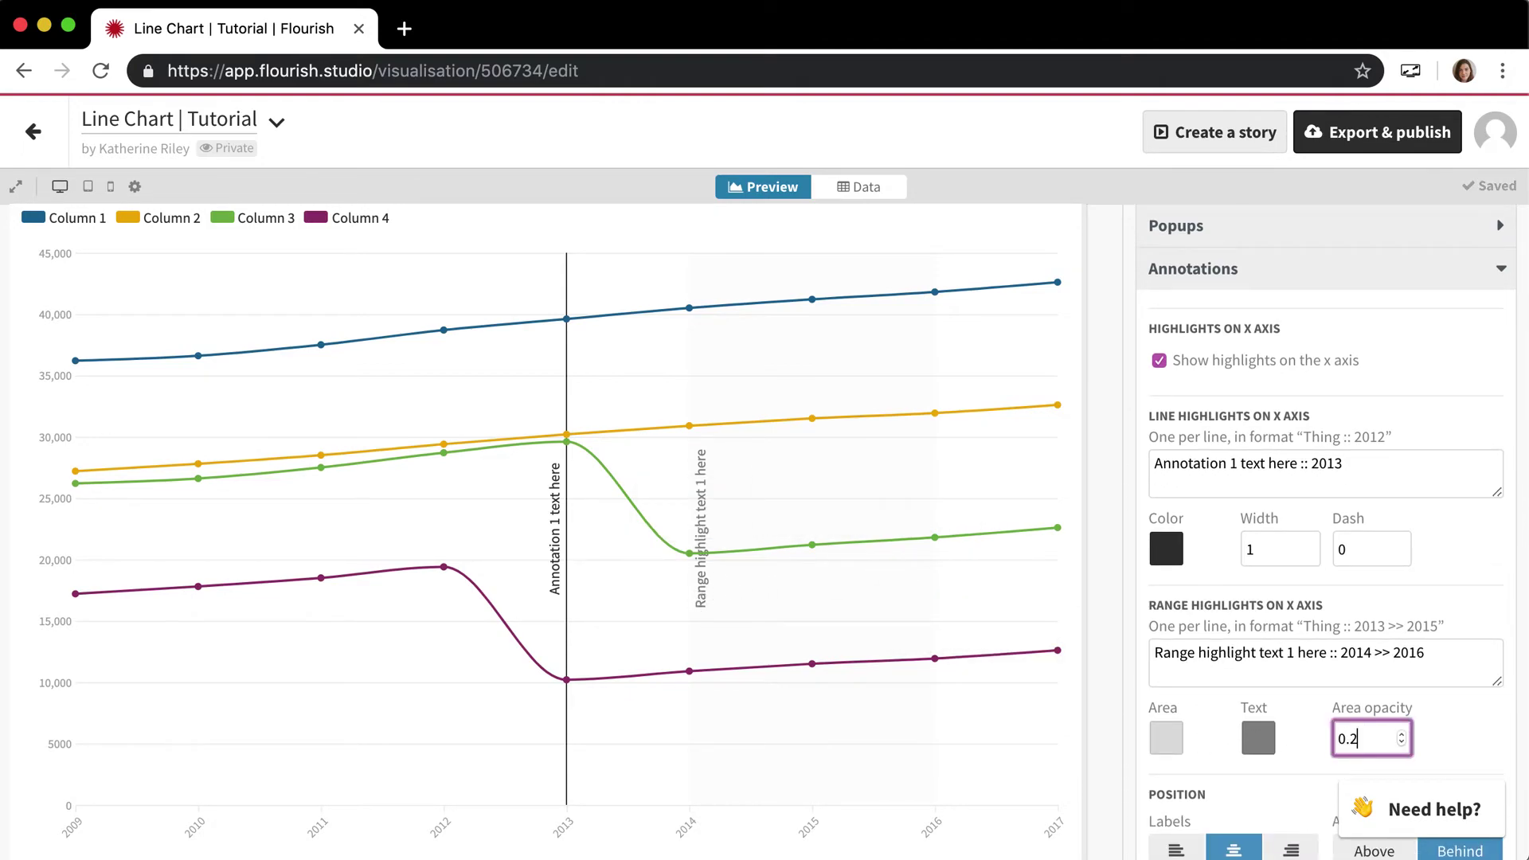
scroll(1363, 738, "down", 5)
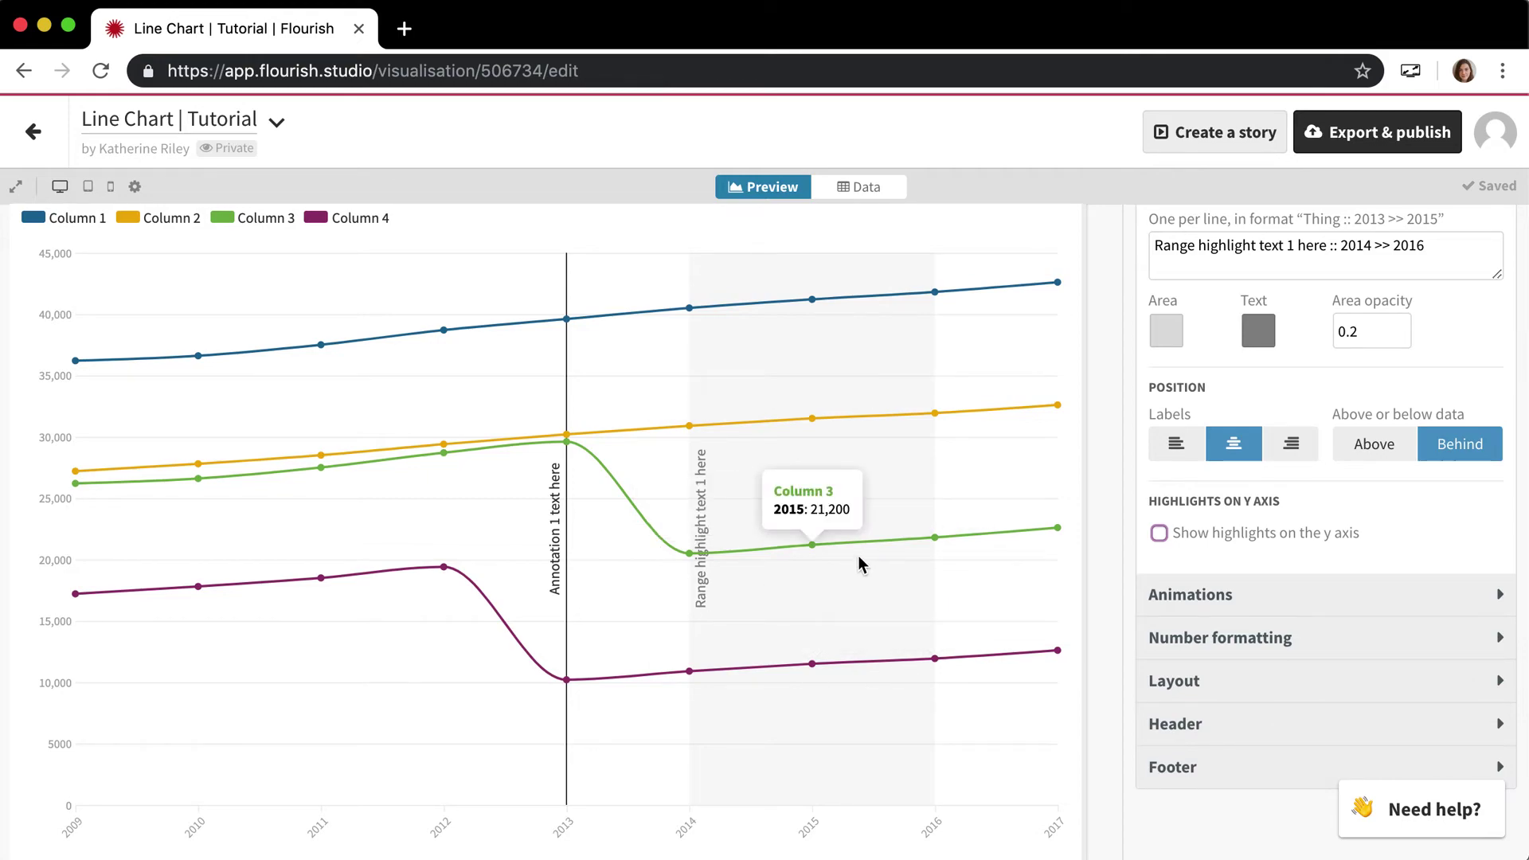
scroll(1275, 466, "up", 1)
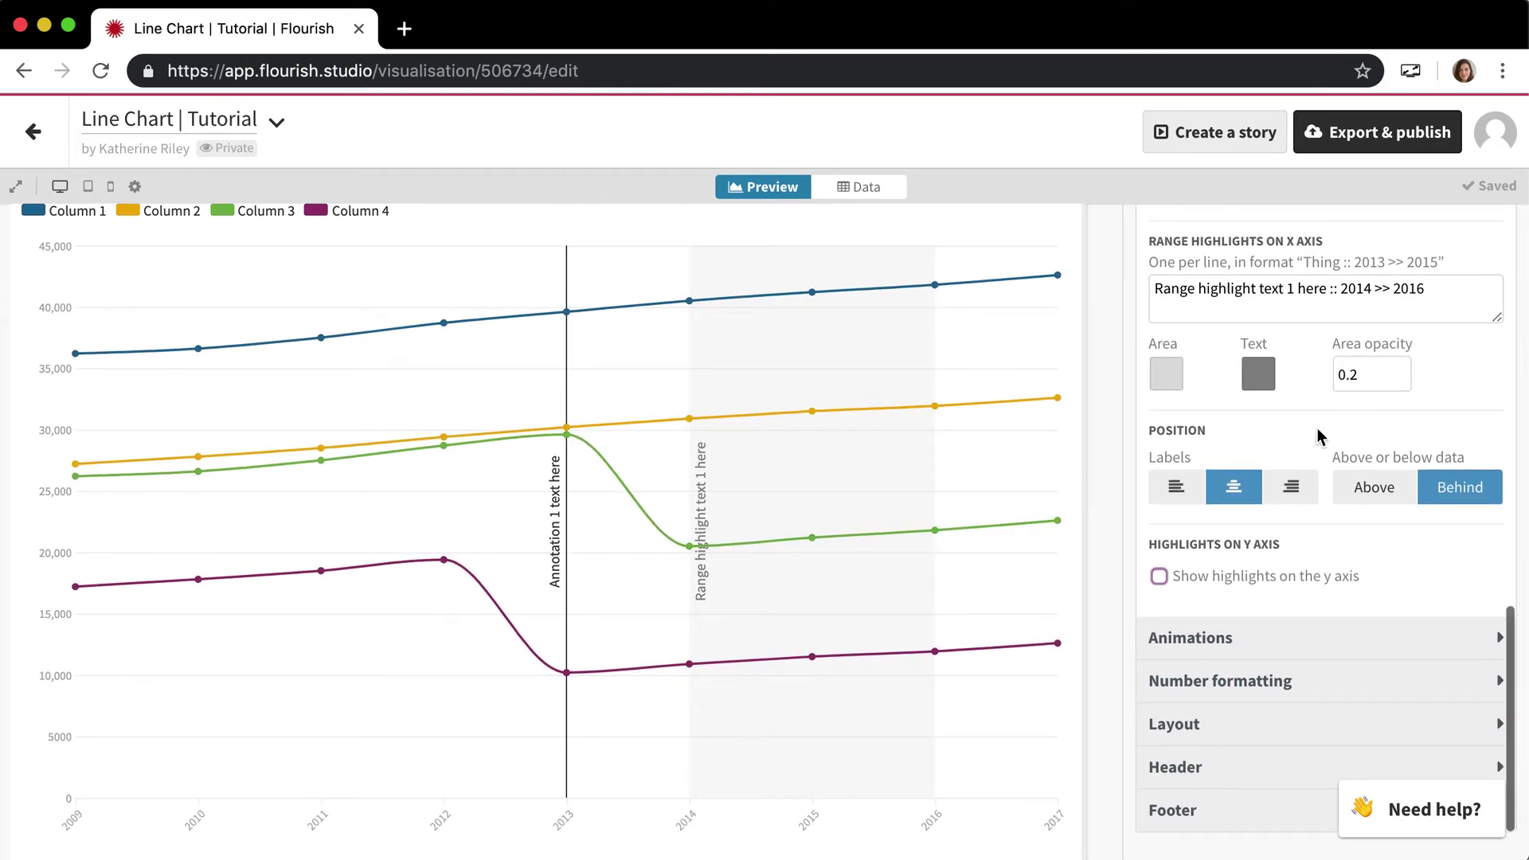
left_click(1364, 374)
key("BackSpace")
key("BackSpace")
key("BackSpace")
type("1")
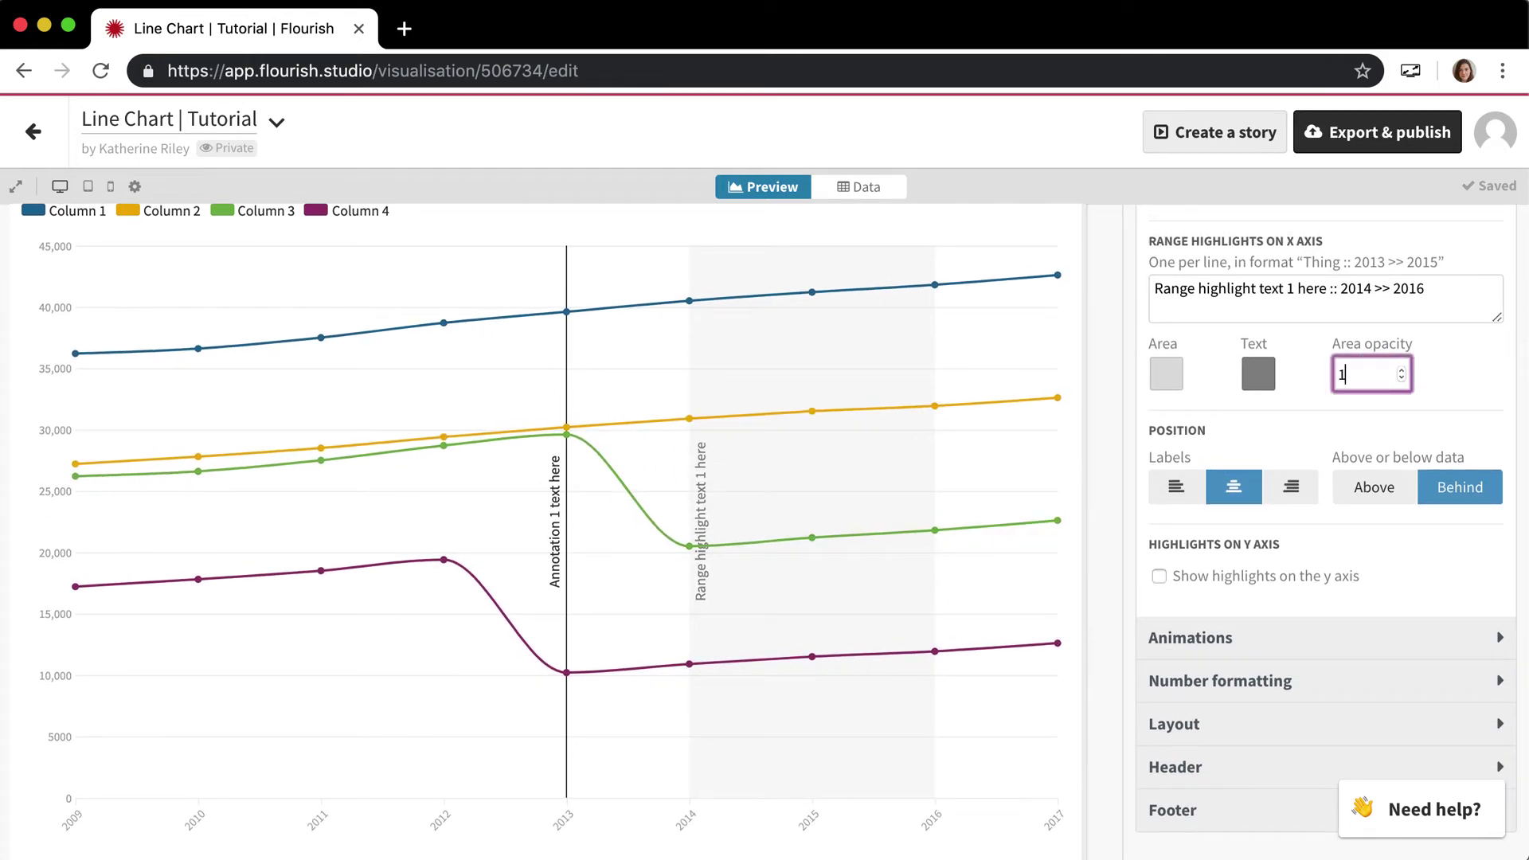
key("Tab")
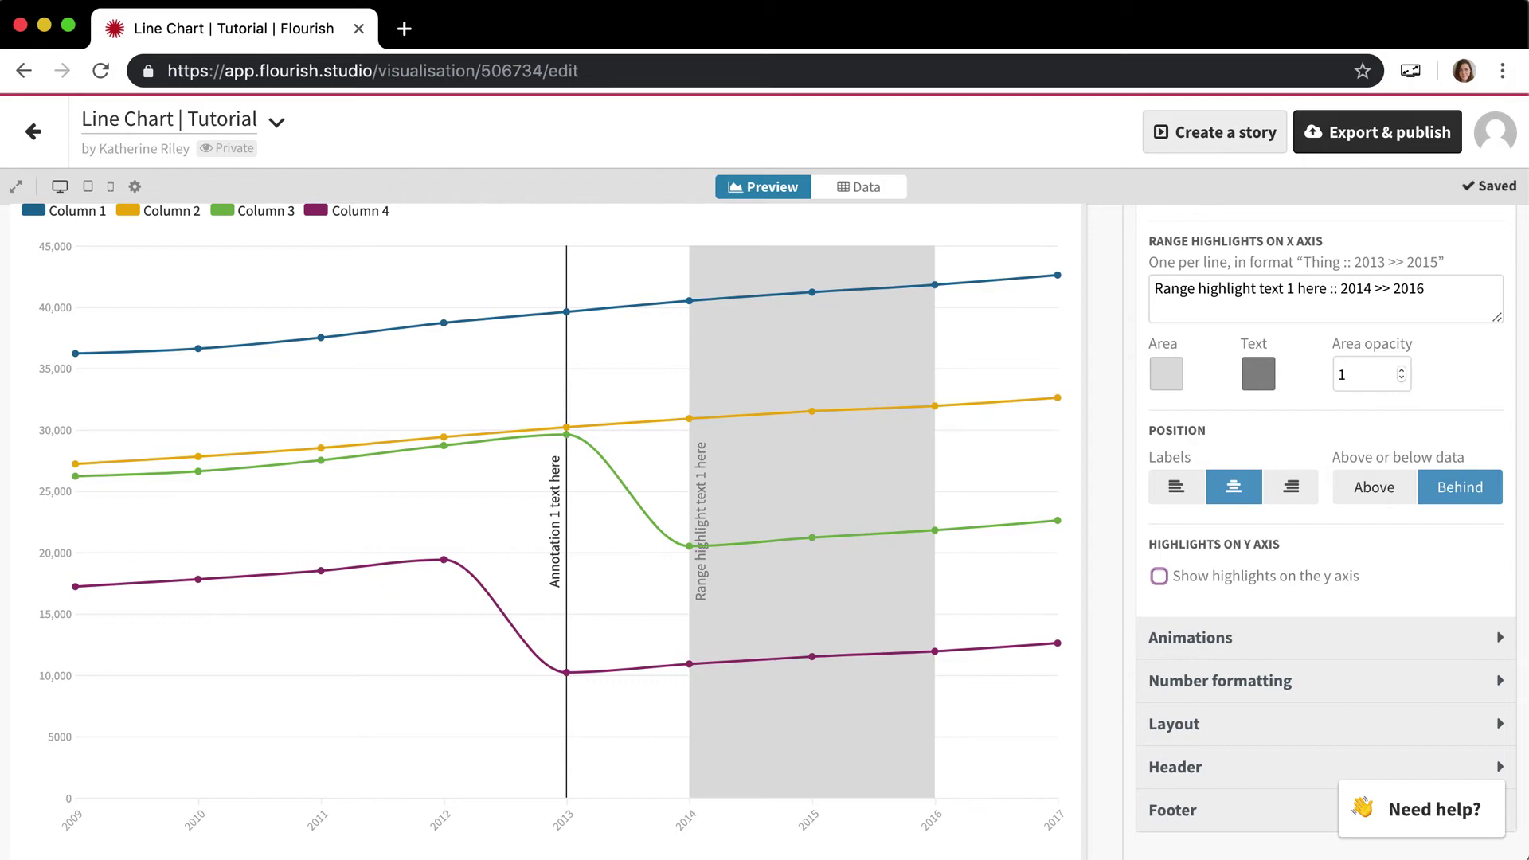
left_click(1380, 498)
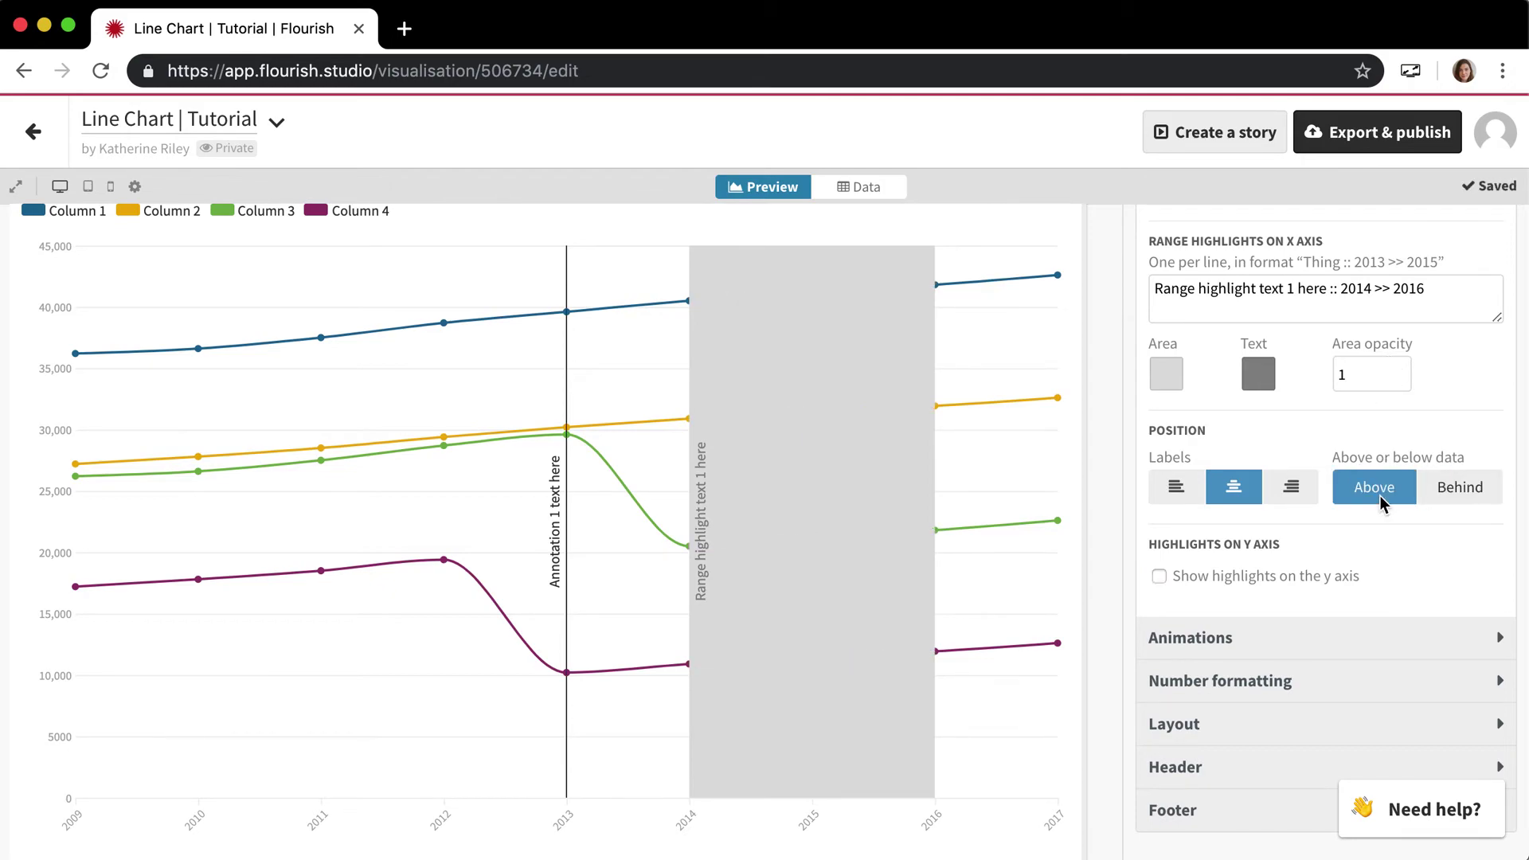
left_click(1458, 488)
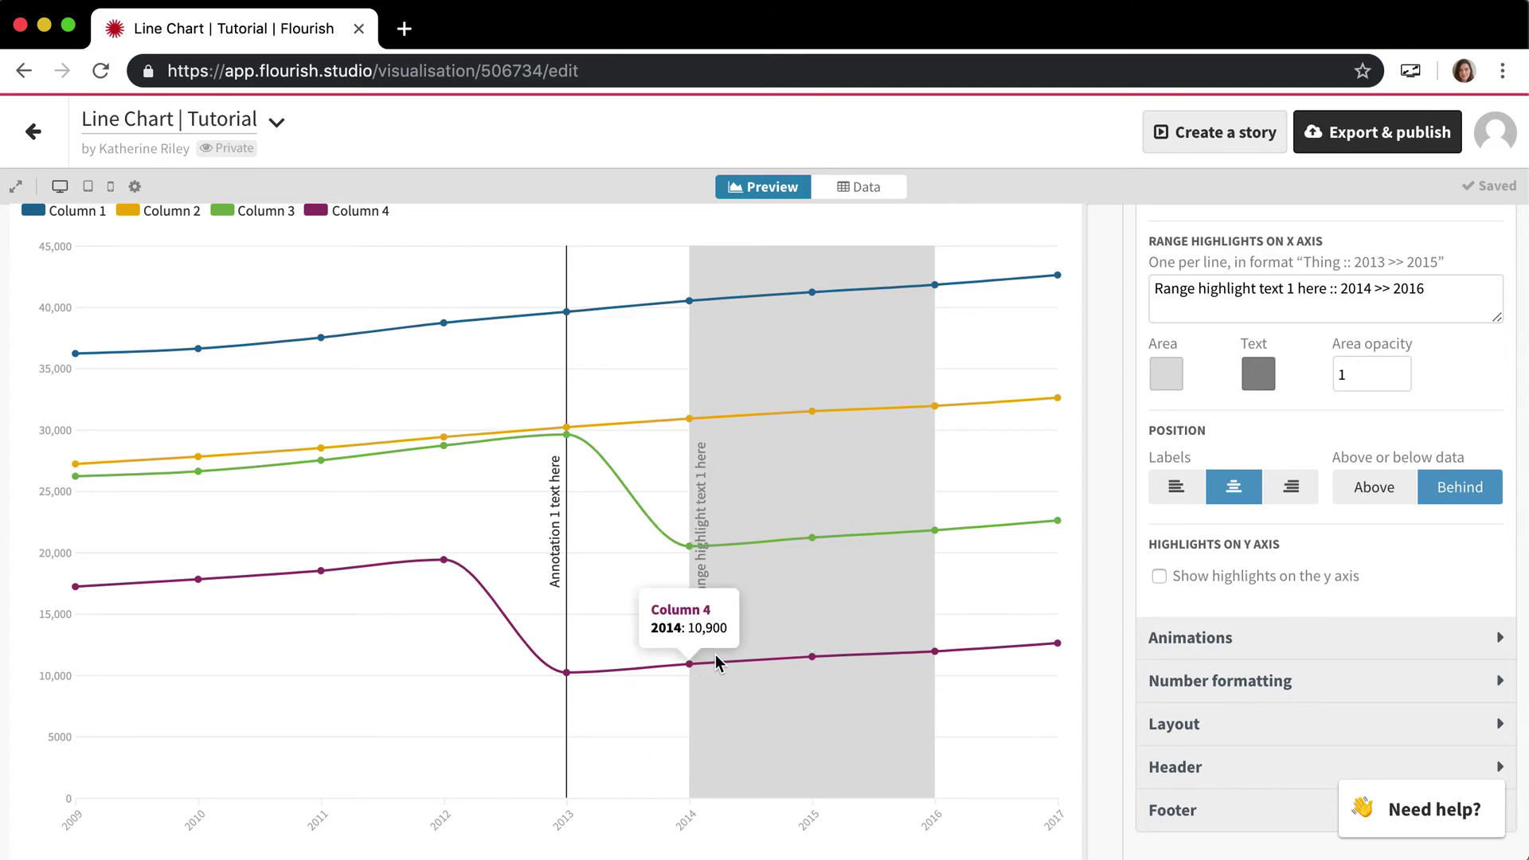
Step: Enable 'Show highlights on the y axis' and select the empty y-axis line highlights box
scroll(825, 470, "down", 1)
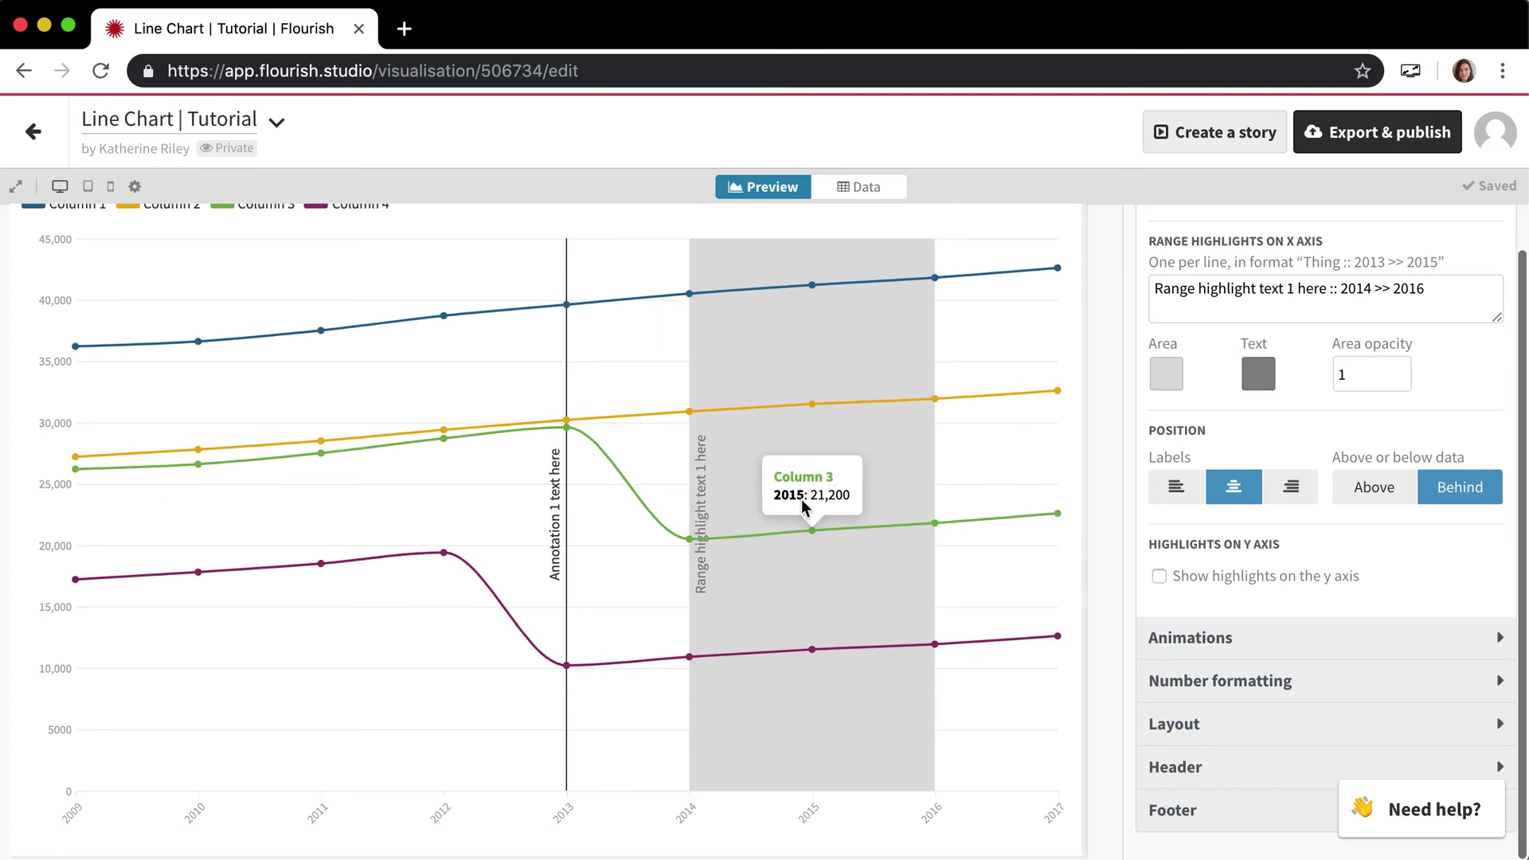
scroll(809, 468, "up", 2)
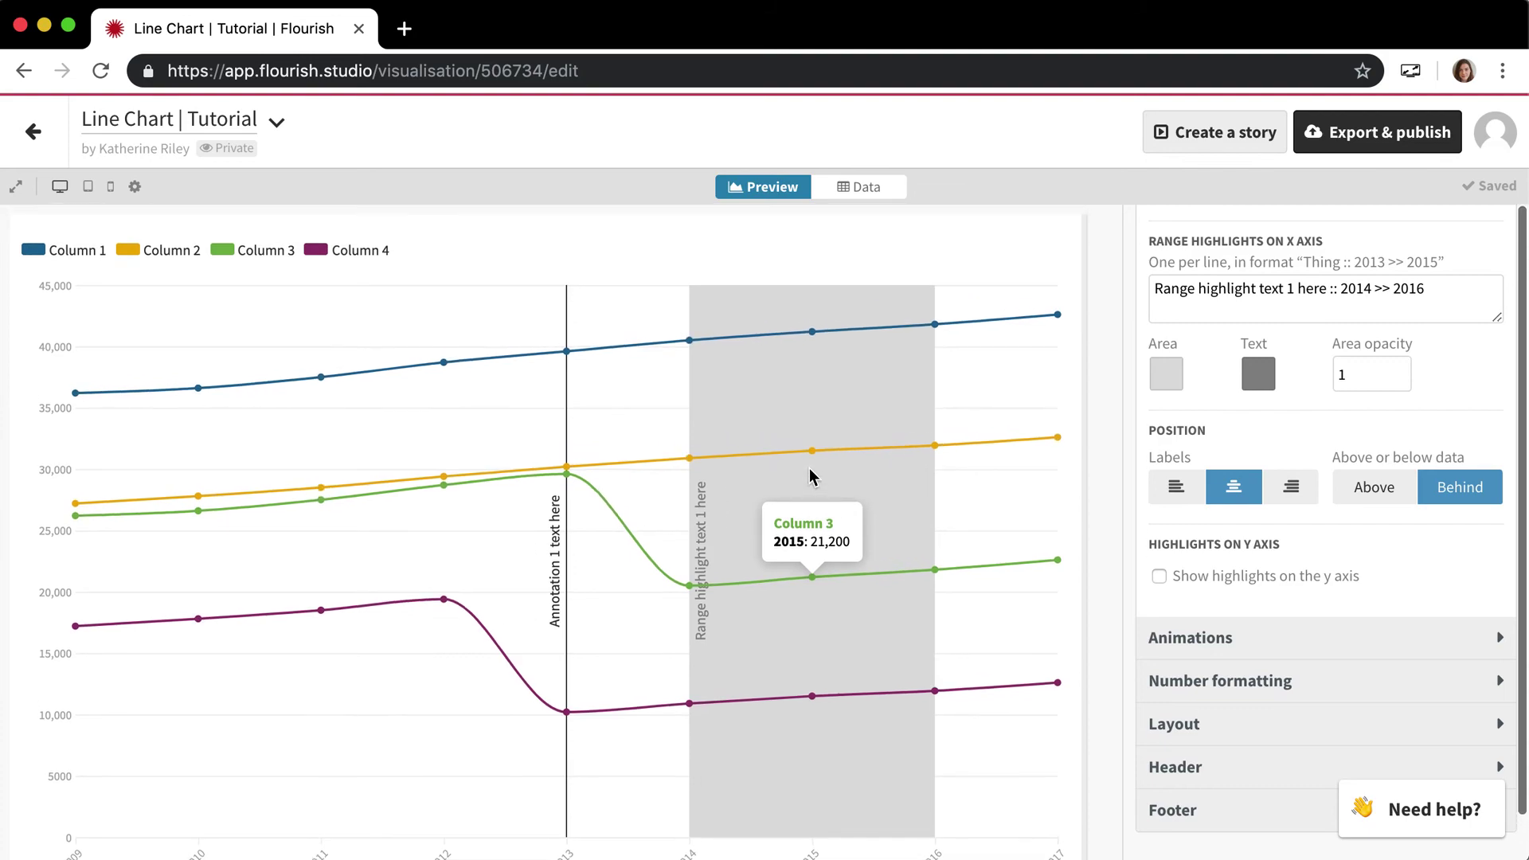
scroll(810, 468, "down", 2)
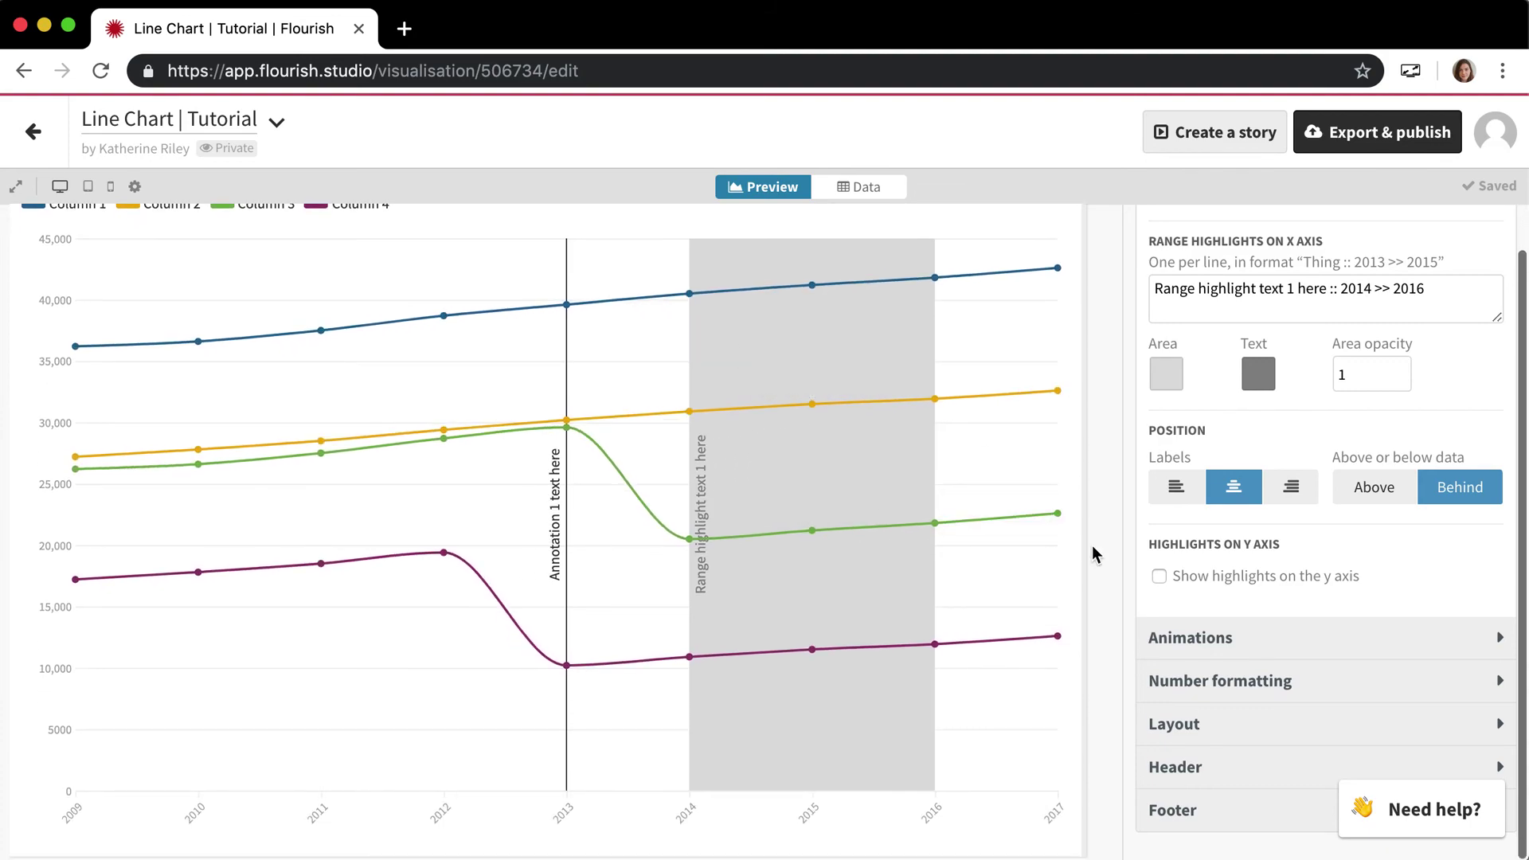
left_click(1158, 575)
left_click(1280, 683)
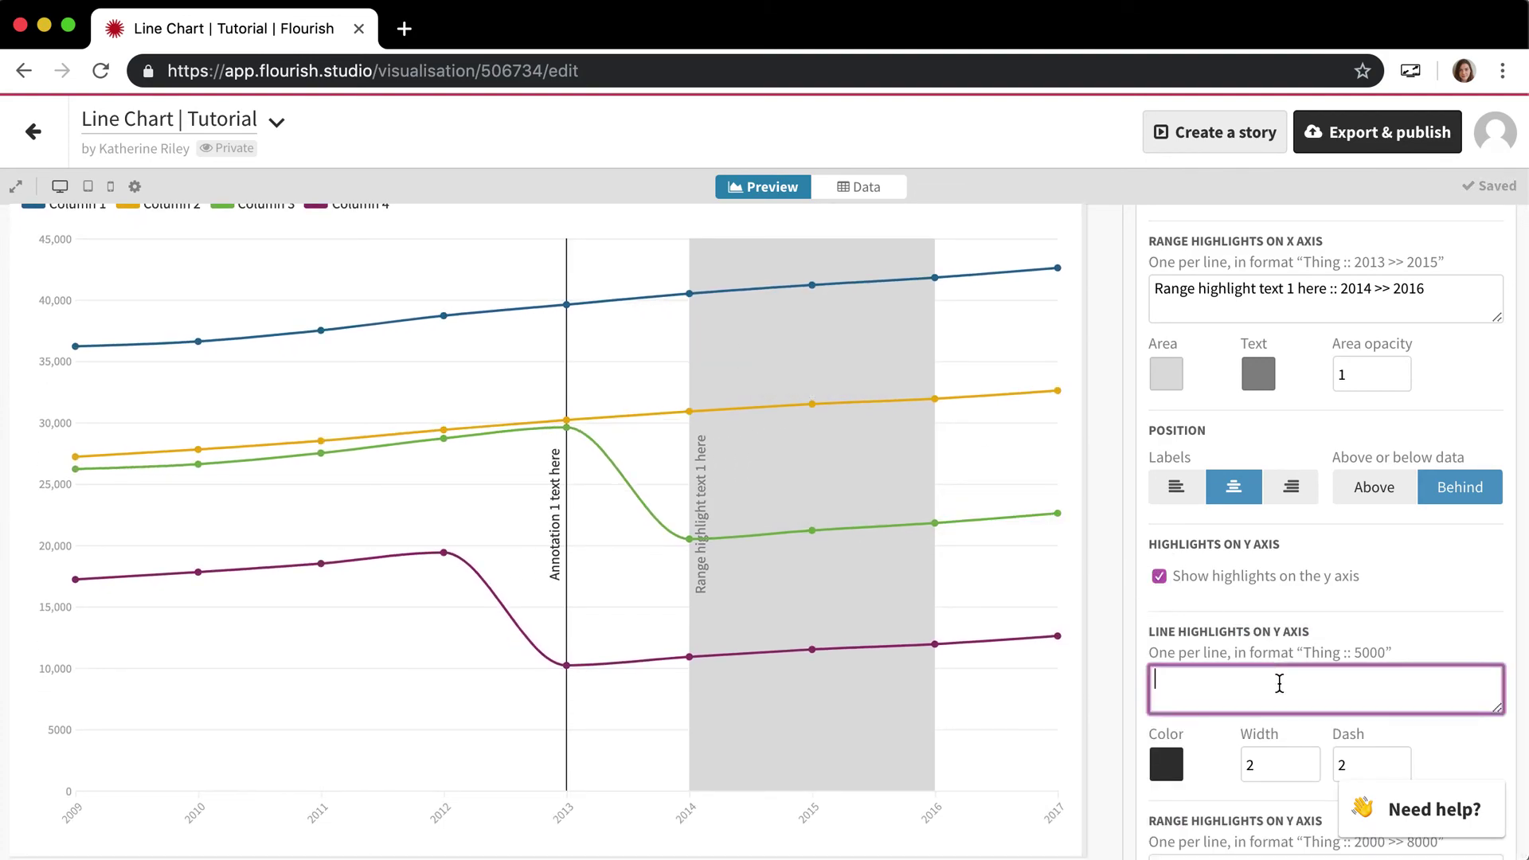
scroll(1279, 684, "down", 1)
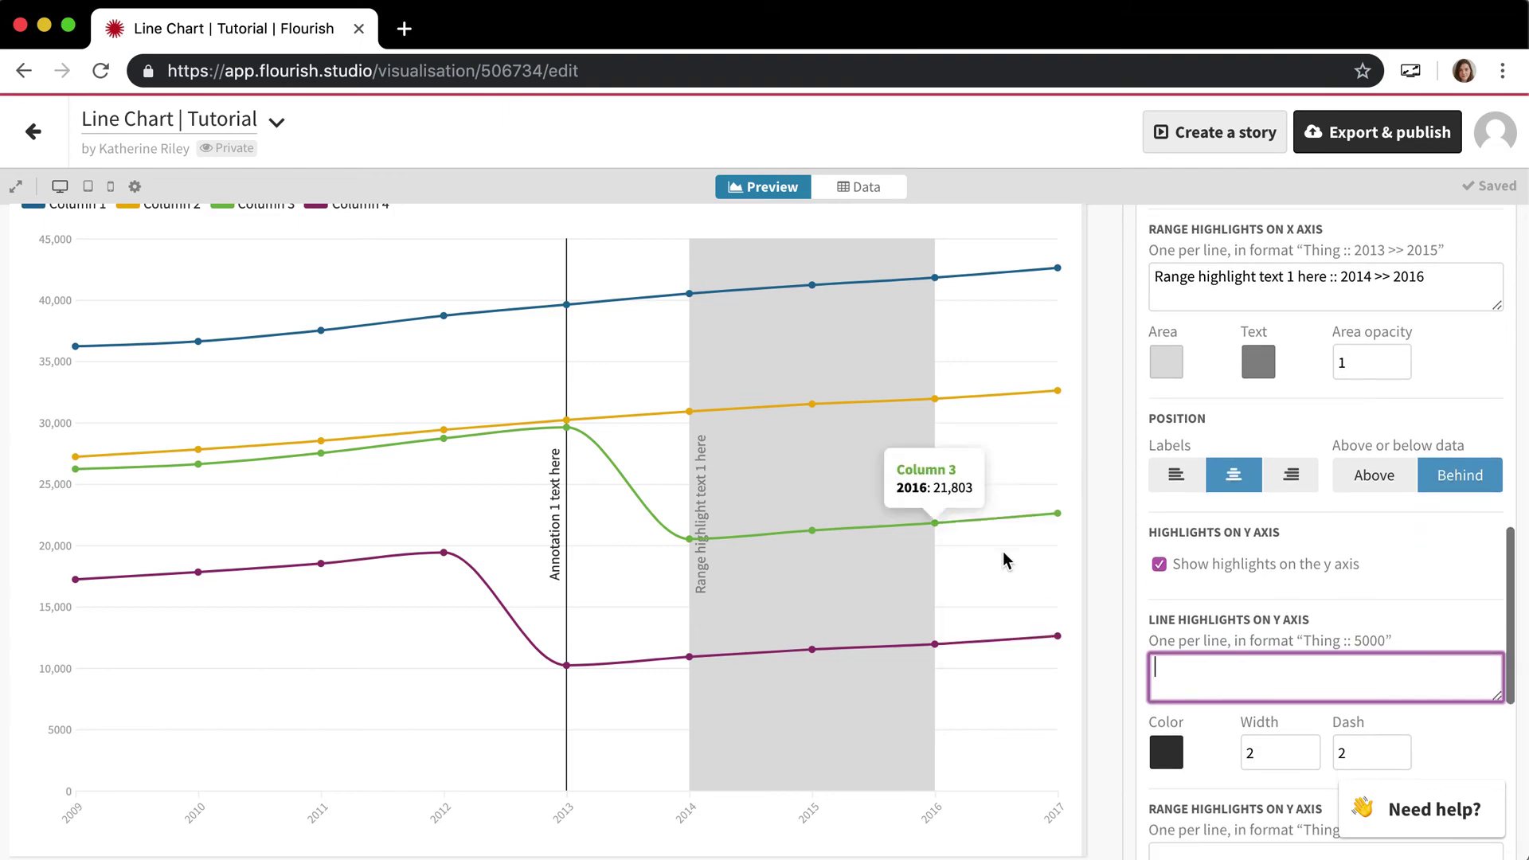